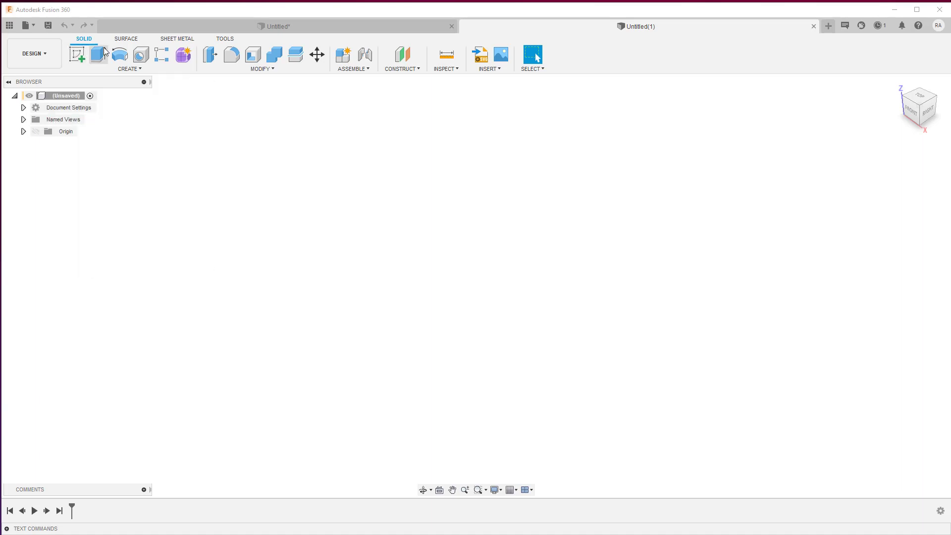
# Switch to the other open design and examine its sketched spline from several angles.
pyautogui.click(273, 26)
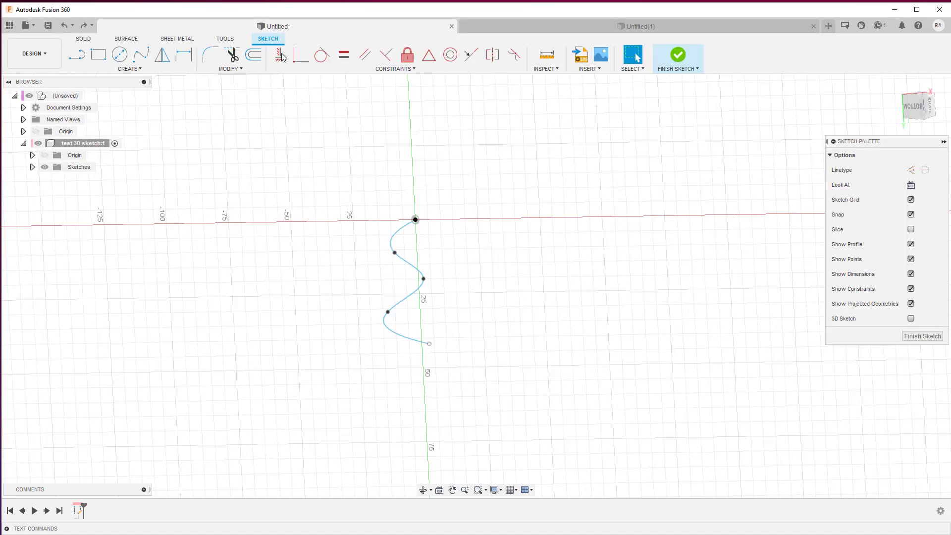
pyautogui.keyDown('shift'); pyautogui.moveTo(517, 231); pyautogui.dragTo(515, 232, button='middle'); pyautogui.keyUp('shift')
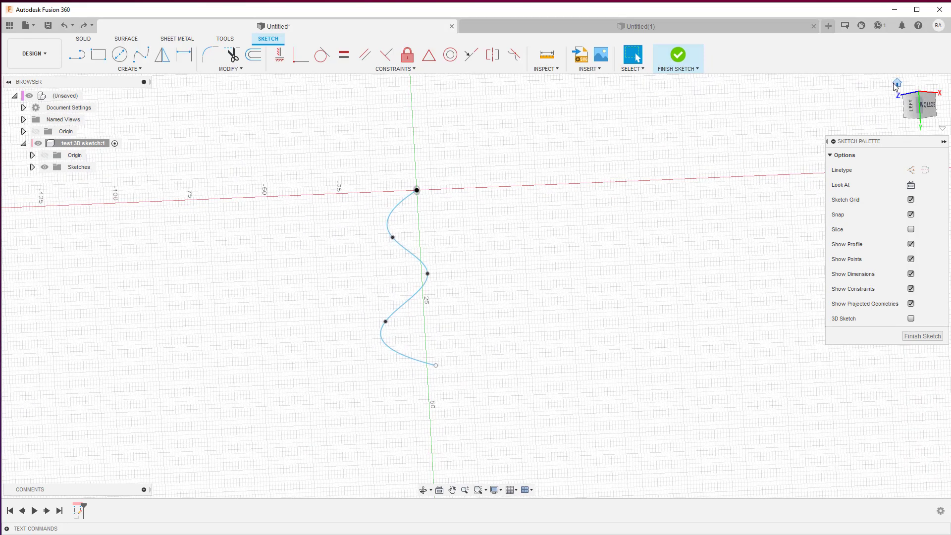
pyautogui.click(897, 83)
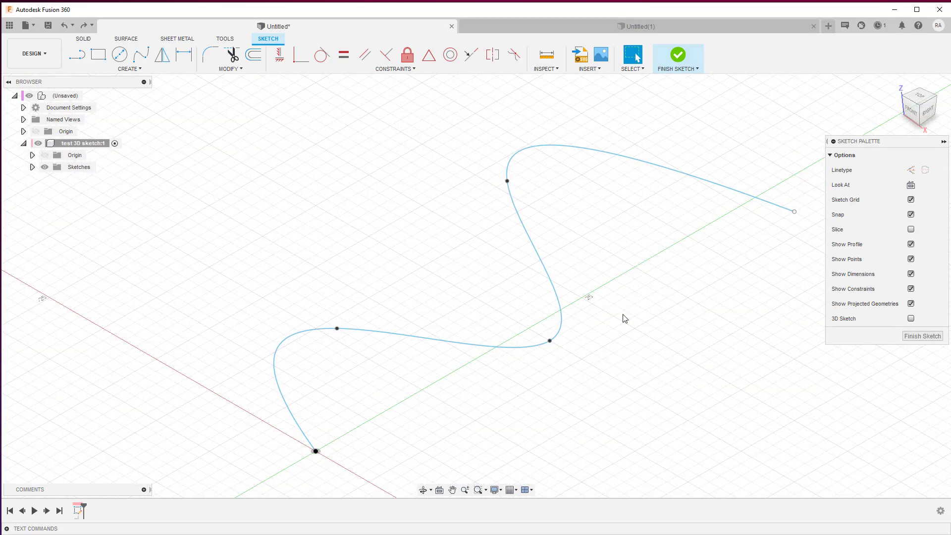
pyautogui.keyDown('shift'); pyautogui.moveTo(624, 318); pyautogui.dragTo(625, 318, button='middle'); pyautogui.keyUp('shift')
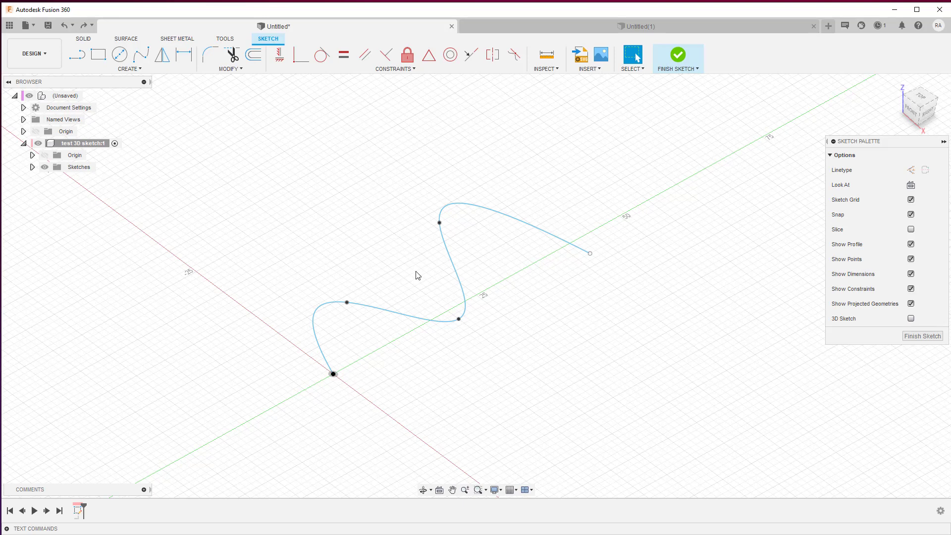
pyautogui.keyDown('shift'); pyautogui.moveTo(417, 276); pyautogui.dragTo(418, 274, button='middle'); pyautogui.keyUp('shift')
# Move the spline's fit point near the far bend out of the sketch plane by about 9.4 mm along Z.
pyautogui.click(413, 218)
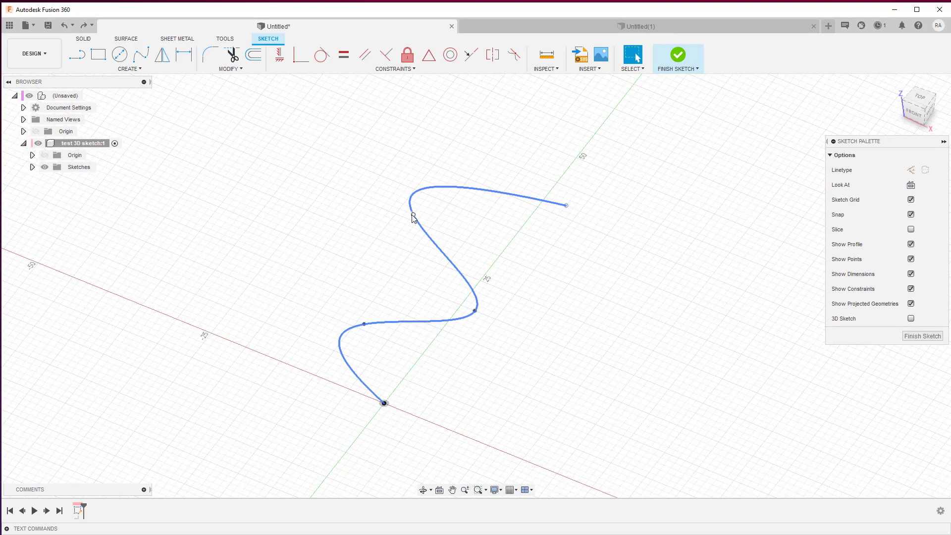
pyautogui.click(412, 215)
pyautogui.keyDown('shift'); pyautogui.moveTo(412, 215); pyautogui.dragTo(412, 215, button='middle'); pyautogui.keyUp('shift')
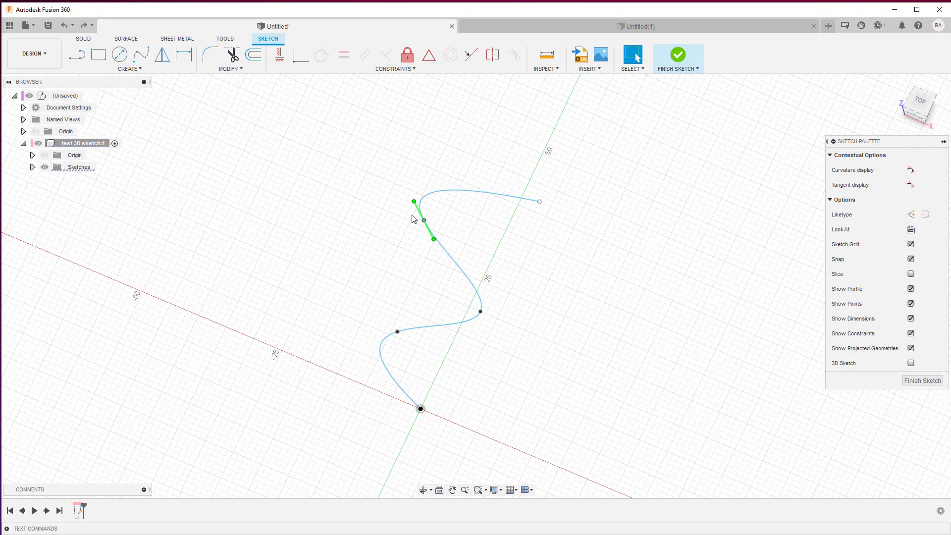
pyautogui.press('m')
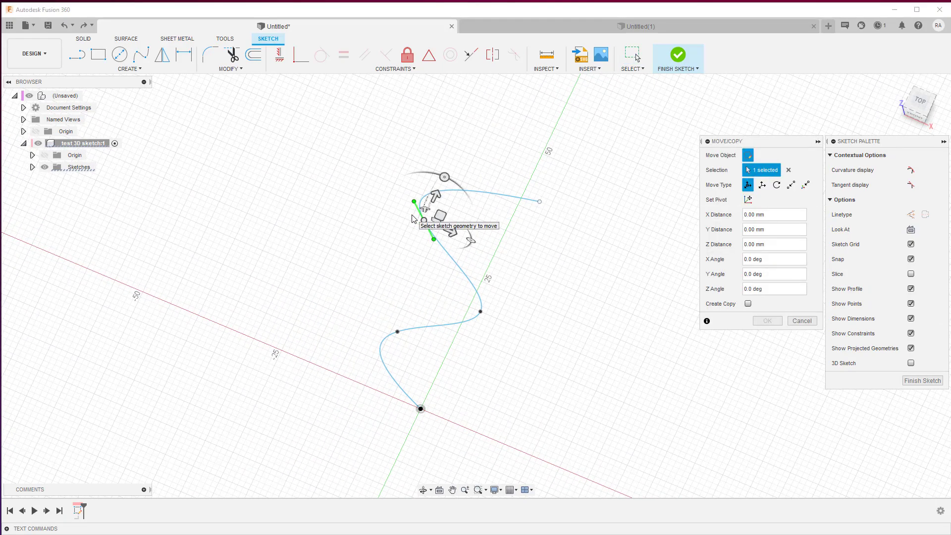
pyautogui.keyDown('shift'); pyautogui.moveTo(412, 218); pyautogui.dragTo(412, 218, button='middle'); pyautogui.keyUp('shift')
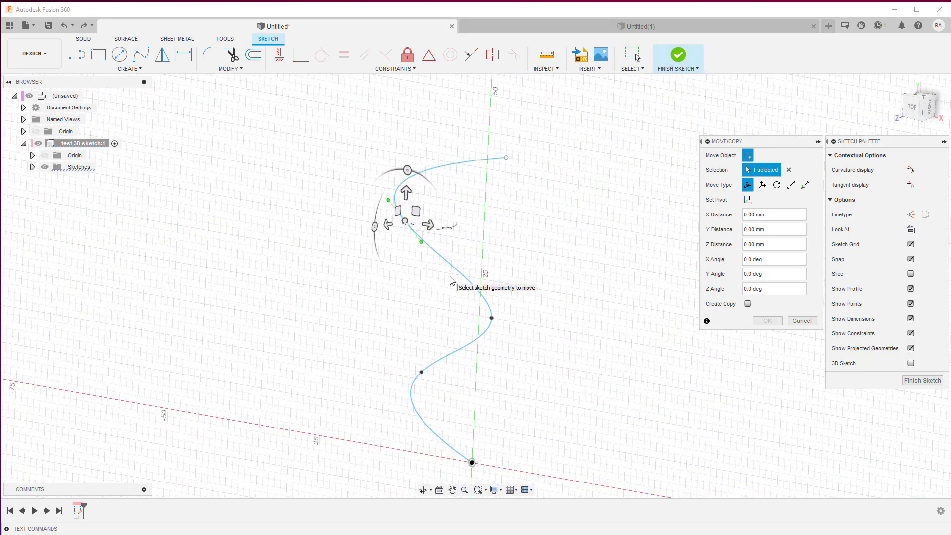
pyautogui.keyDown('shift'); pyautogui.moveTo(499, 261); pyautogui.dragTo(427, 218, button='middle'); pyautogui.keyUp('shift')
pyautogui.moveTo(407, 214); pyautogui.dragTo(338, 229)
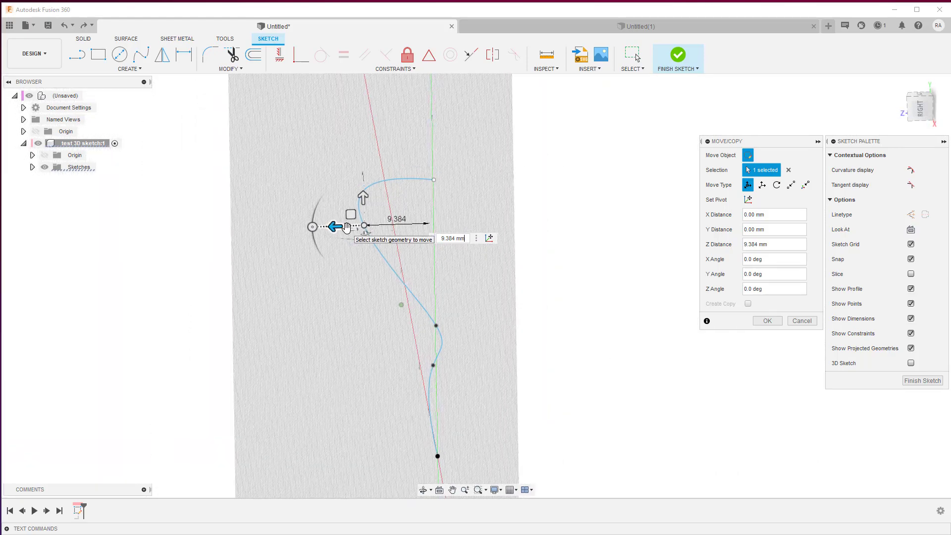
# Shift the same spline point freely in the YZ and XY planes and about 1 mm along X, and rotate it.
pyautogui.moveTo(352, 214); pyautogui.dragTo(358, 243)
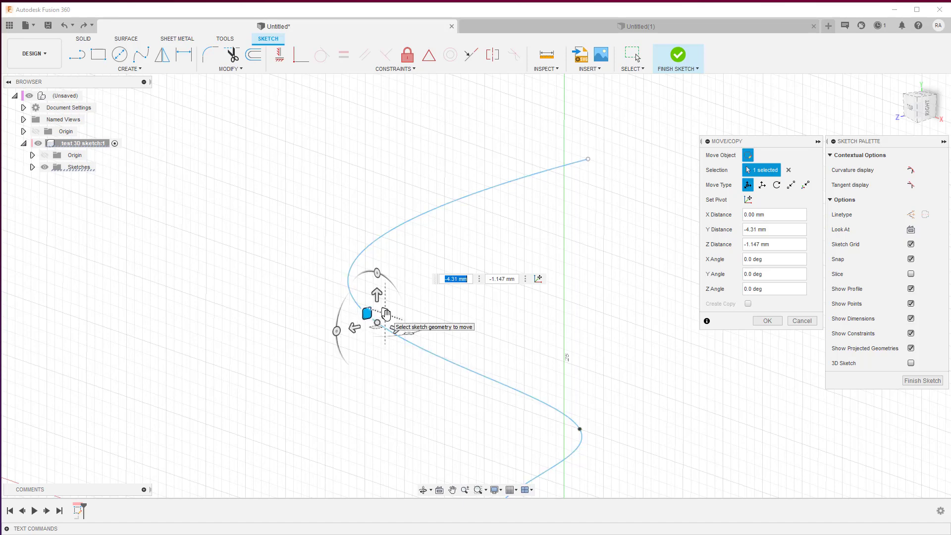
pyautogui.moveTo(386, 313); pyautogui.dragTo(414, 300)
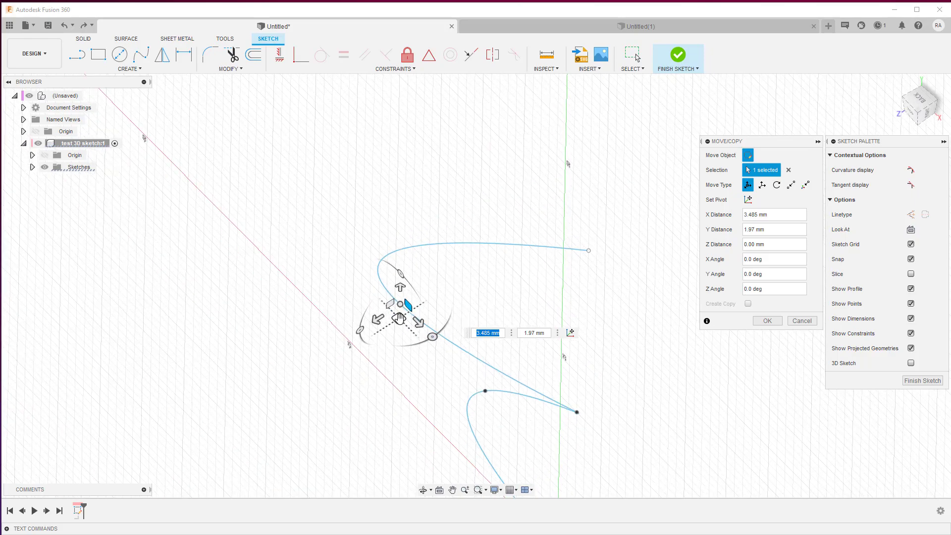
pyautogui.moveTo(399, 318); pyautogui.dragTo(429, 311)
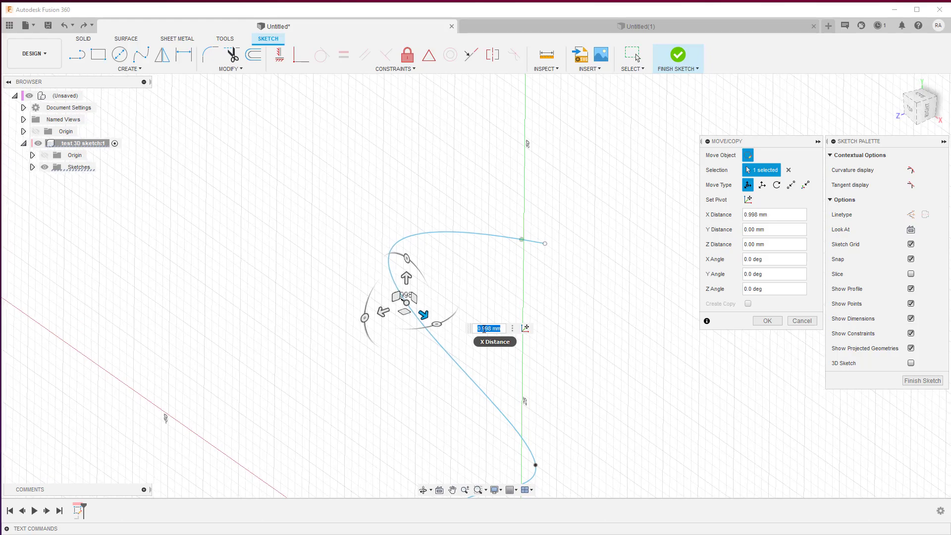
pyautogui.moveTo(425, 287); pyautogui.dragTo(428, 293)
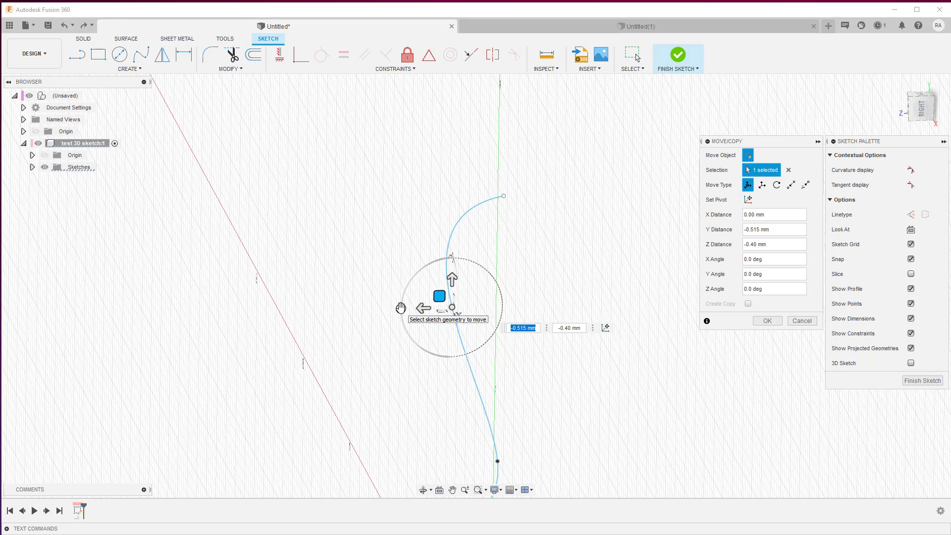
pyautogui.moveTo(401, 308)
pyautogui.mouseDown()
pyautogui.moveTo(410, 276)
pyautogui.moveTo(429, 292)
pyautogui.moveTo(359, 263)
pyautogui.mouseUp()
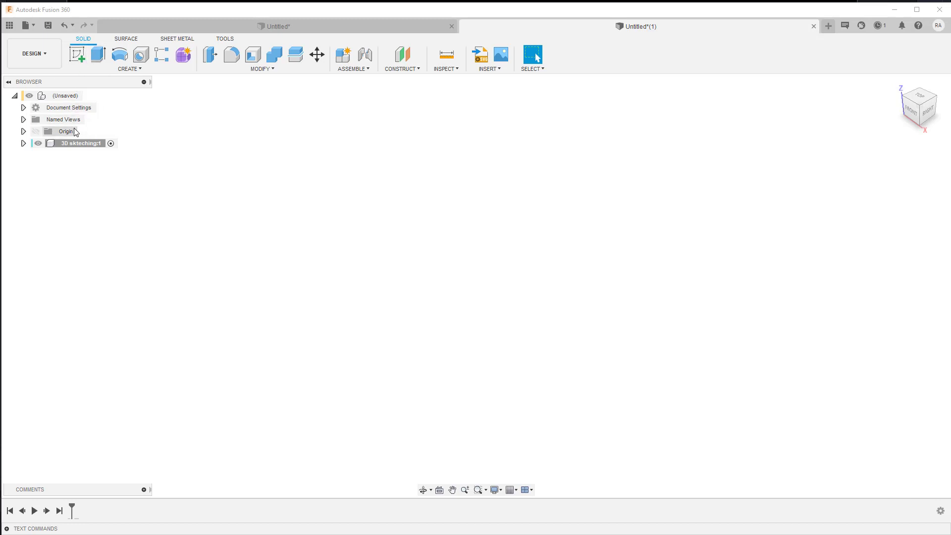
# Create a sketch on the vertical YZ plane in the 3D sketching component and enable 3D Sketch.
pyautogui.click(76, 56)
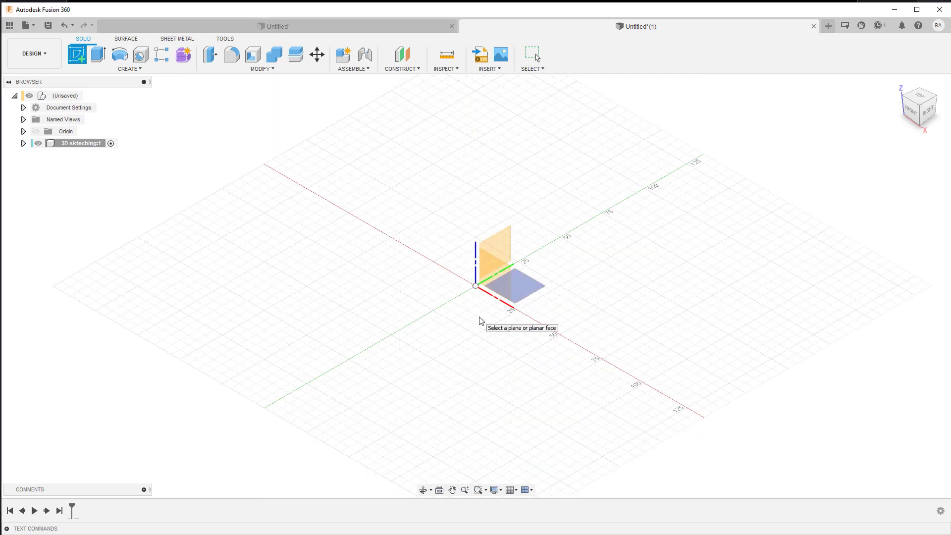
pyautogui.click(503, 243)
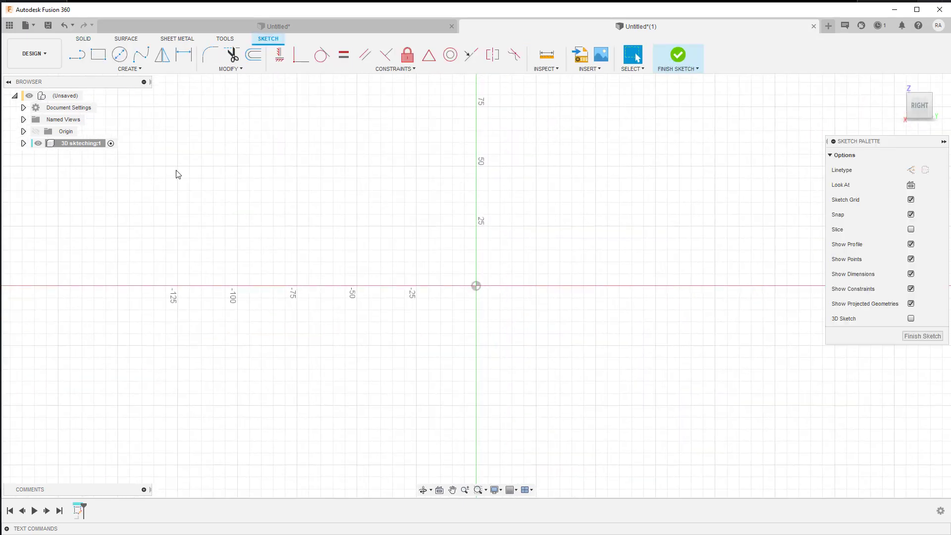
pyautogui.click(129, 69)
pyautogui.moveTo(131, 146)
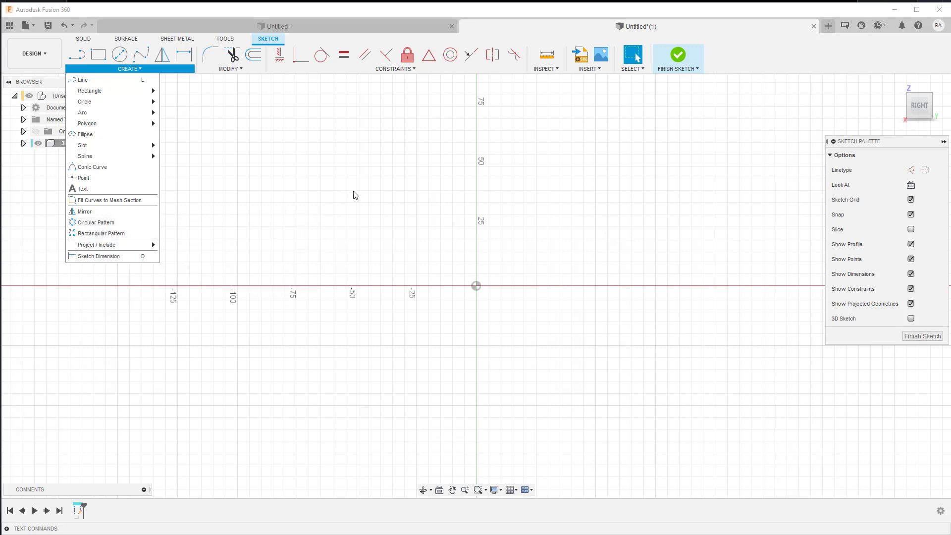
pyautogui.click(672, 183)
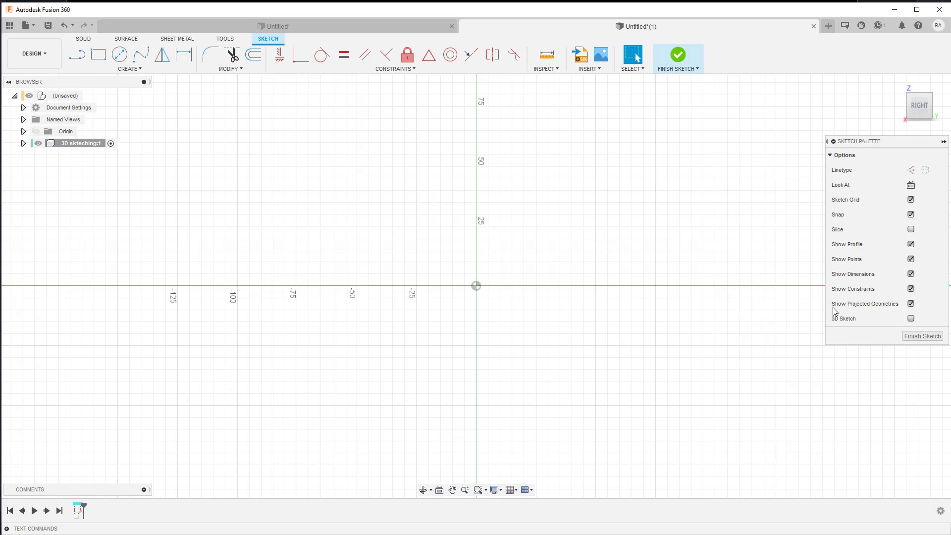
pyautogui.click(912, 319)
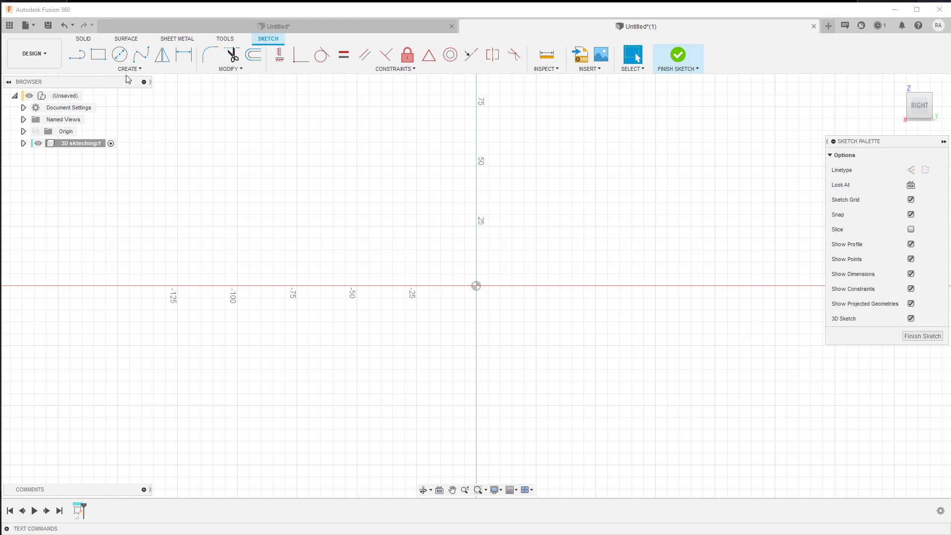
# Draw two connected lines on the horizontal plane, the first from the origin along the red axis, the second parallel to the blue axis.
pyautogui.click(78, 55)
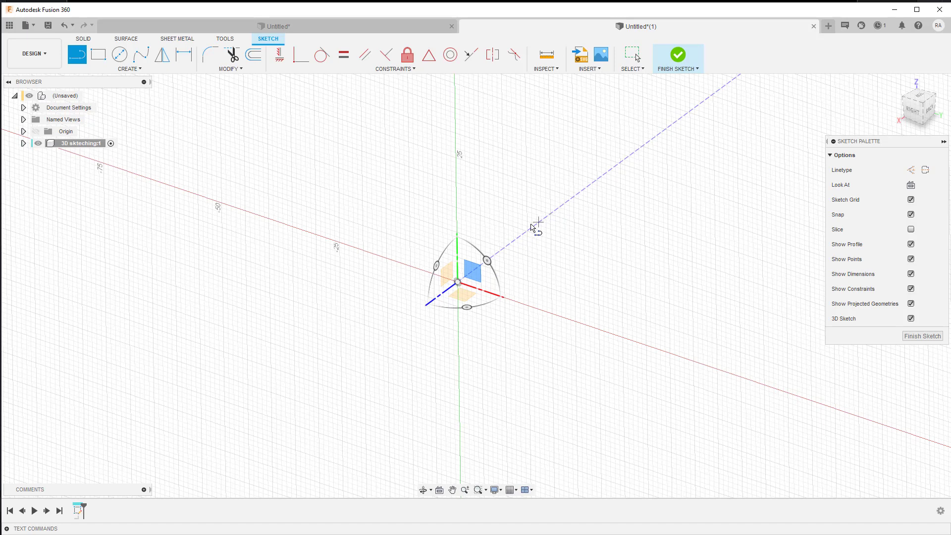
pyautogui.click(462, 294)
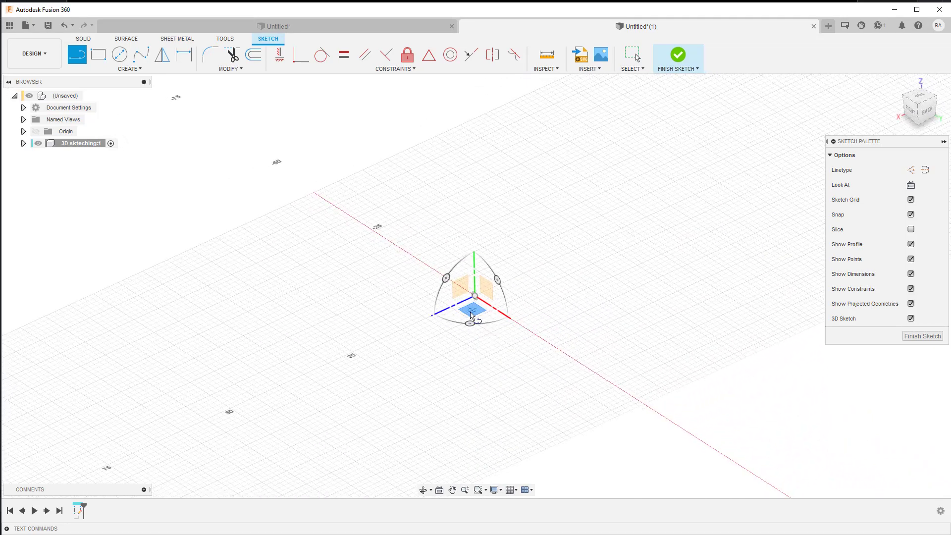
pyautogui.click(474, 298)
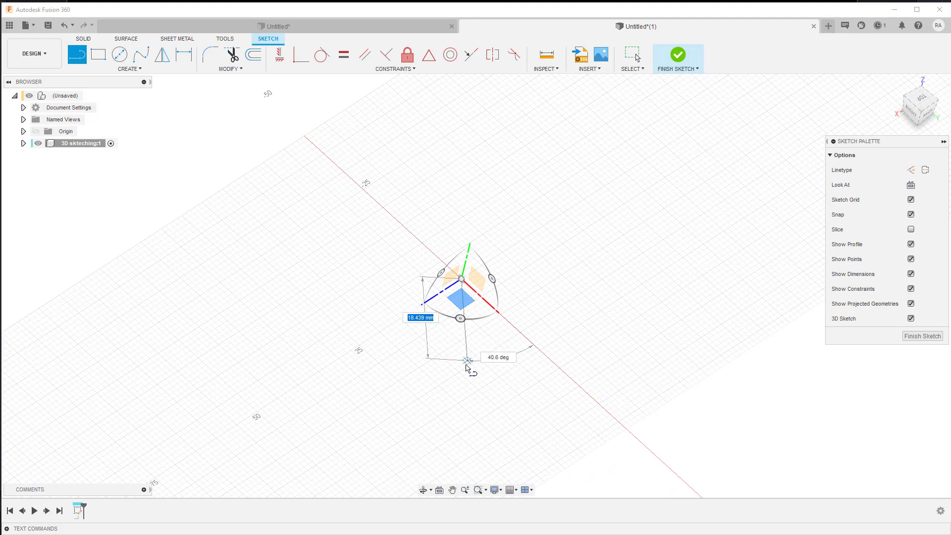
pyautogui.click(537, 347)
pyautogui.keyDown('shift'); pyautogui.moveTo(539, 349); pyautogui.dragTo(541, 352, button='middle'); pyautogui.keyUp('shift')
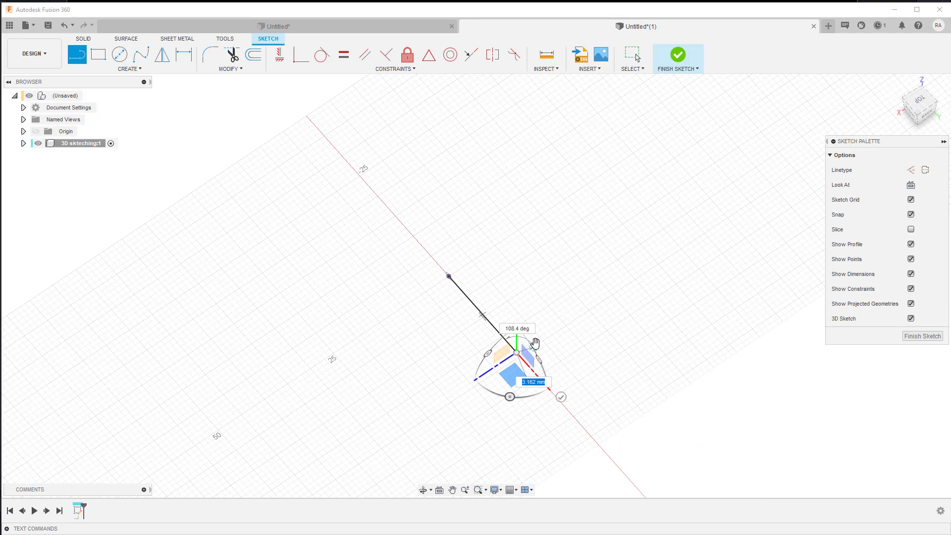
pyautogui.keyDown('shift'); pyautogui.moveTo(595, 305); pyautogui.dragTo(586, 306, button='middle'); pyautogui.keyUp('shift')
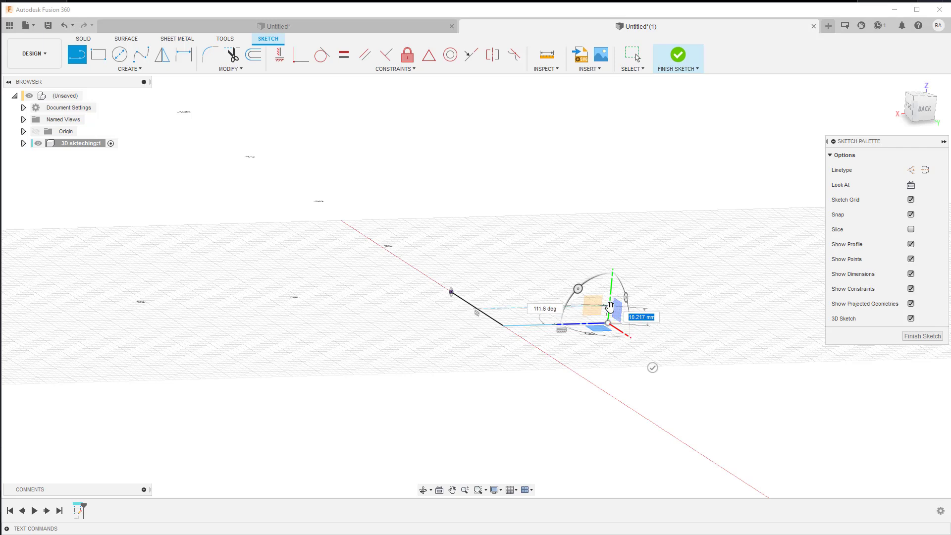
# Change the line's sketch plane to a vertical one and add a vertical segment upward from the last endpoint.
pyautogui.click(600, 308)
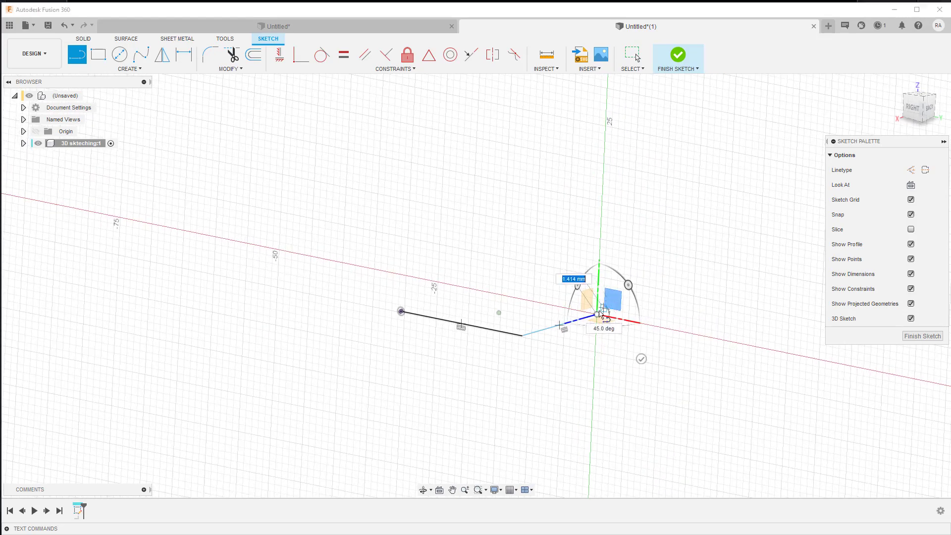
pyautogui.click(600, 238)
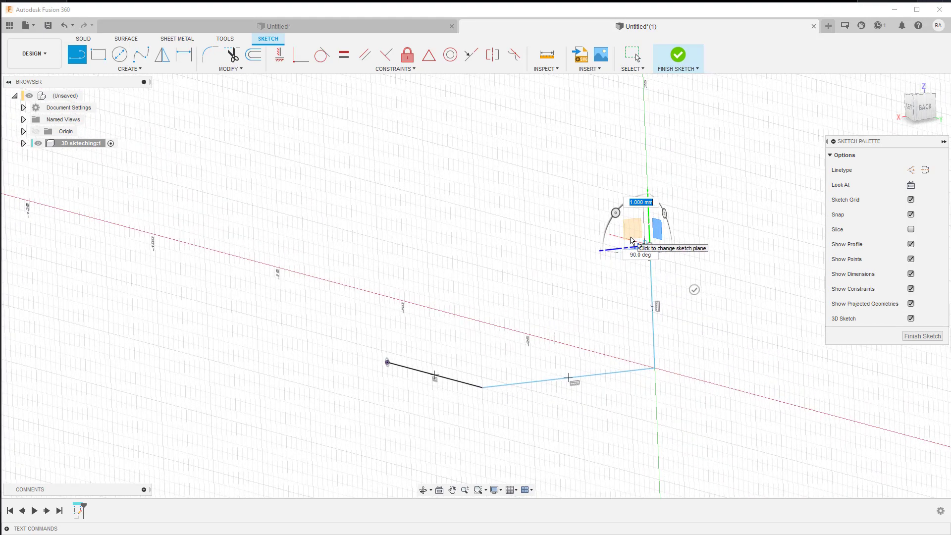
pyautogui.press('Escape')
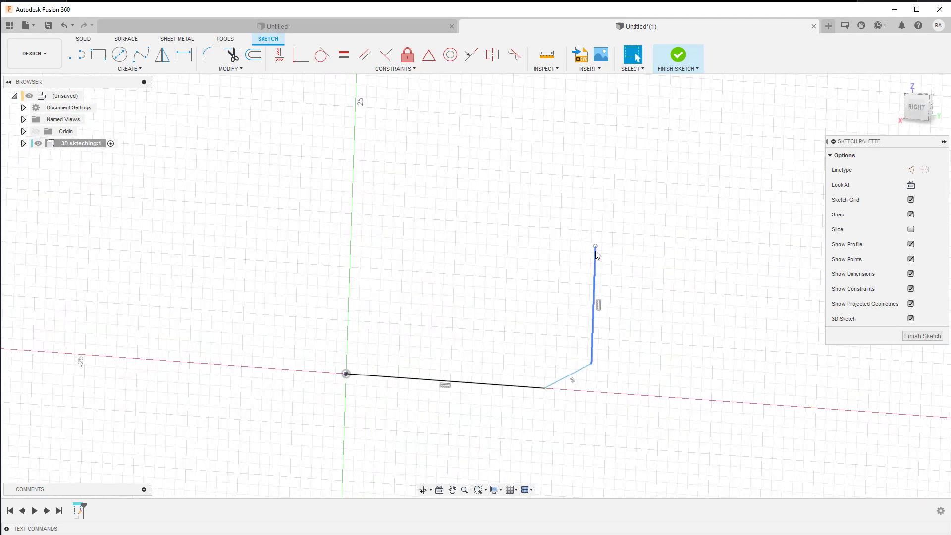
pyautogui.keyDown('shift'); pyautogui.moveTo(594, 253); pyautogui.dragTo(456, 207, button='middle'); pyautogui.keyUp('shift')
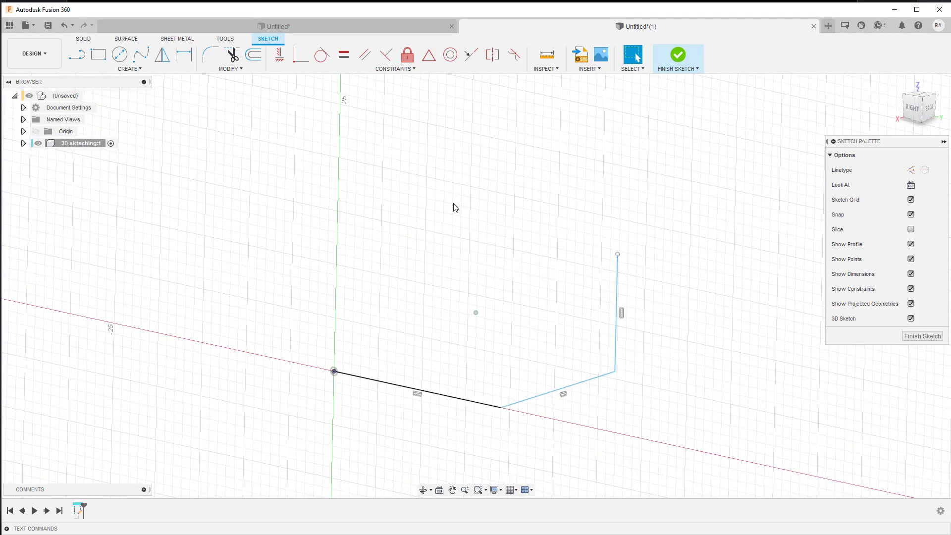
# Start a two-point rectangle at the vertical segment's upper endpoint, change its sketch plane, and rotate that plane to 30 degrees.
pyautogui.click(97, 56)
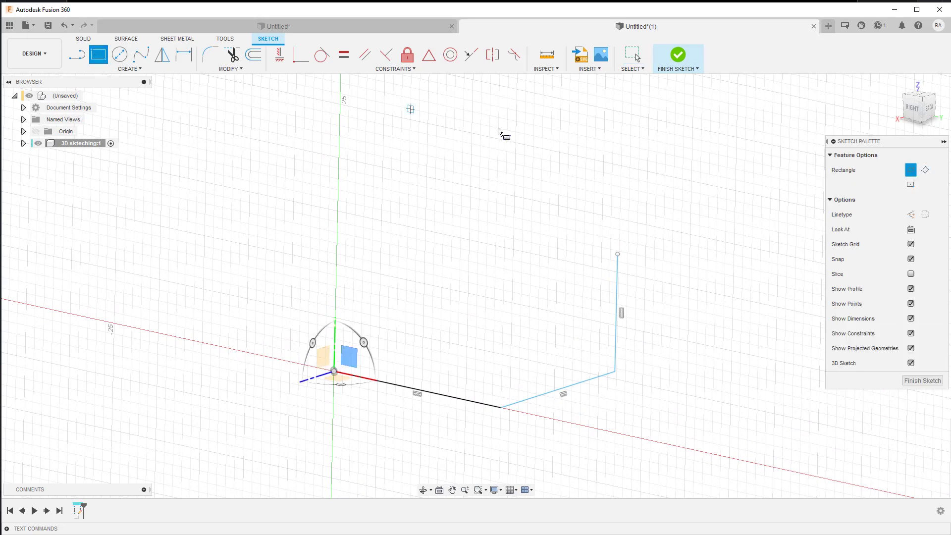
pyautogui.click(618, 254)
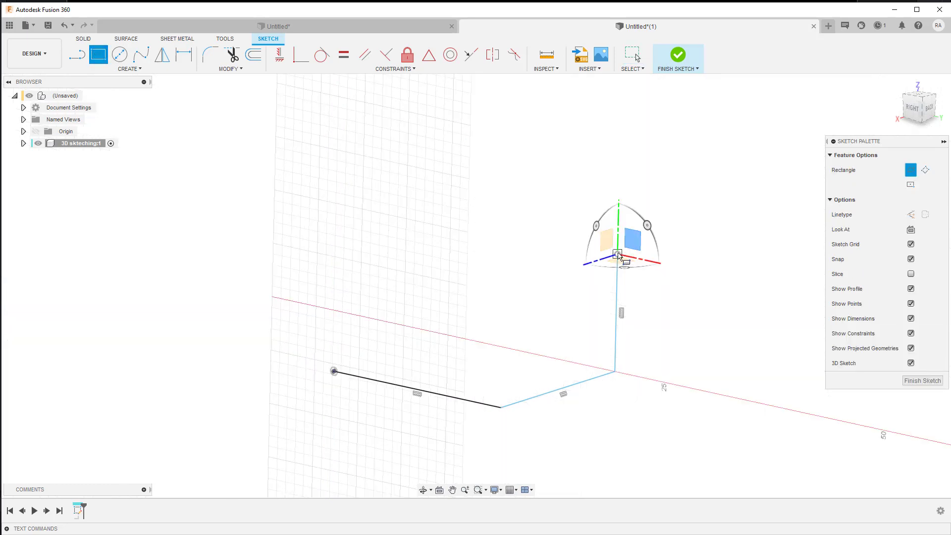
pyautogui.keyDown('shift'); pyautogui.moveTo(618, 255); pyautogui.dragTo(611, 255, button='middle'); pyautogui.keyUp('shift')
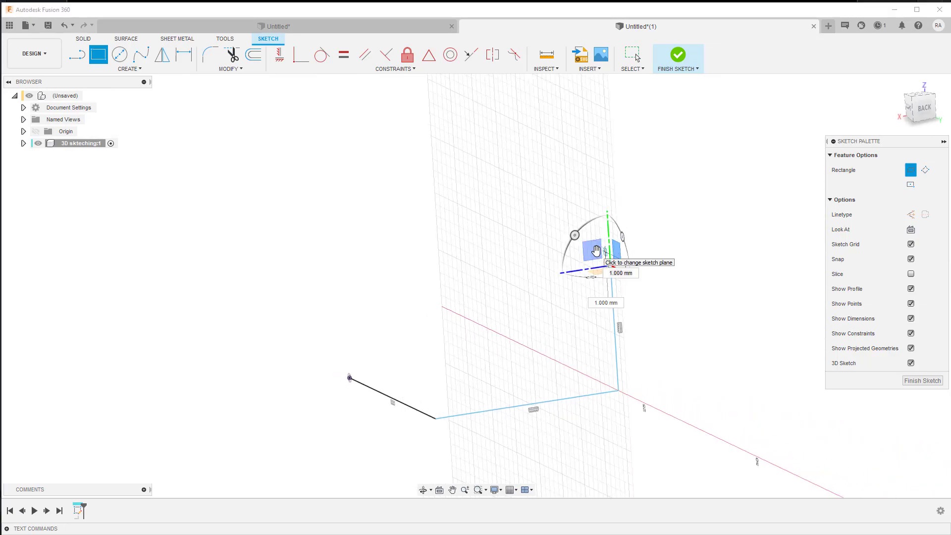
pyautogui.click(596, 251)
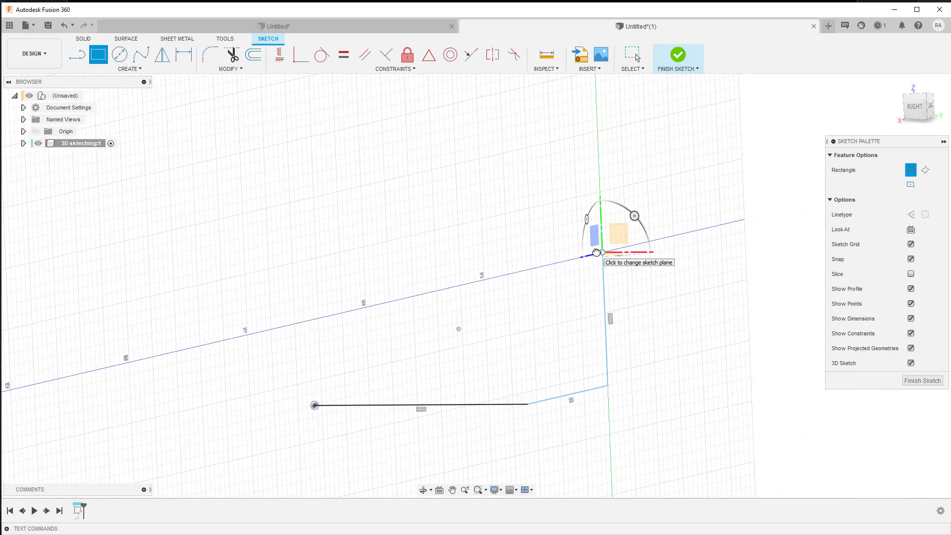
pyautogui.moveTo(629, 215); pyautogui.dragTo(622, 207)
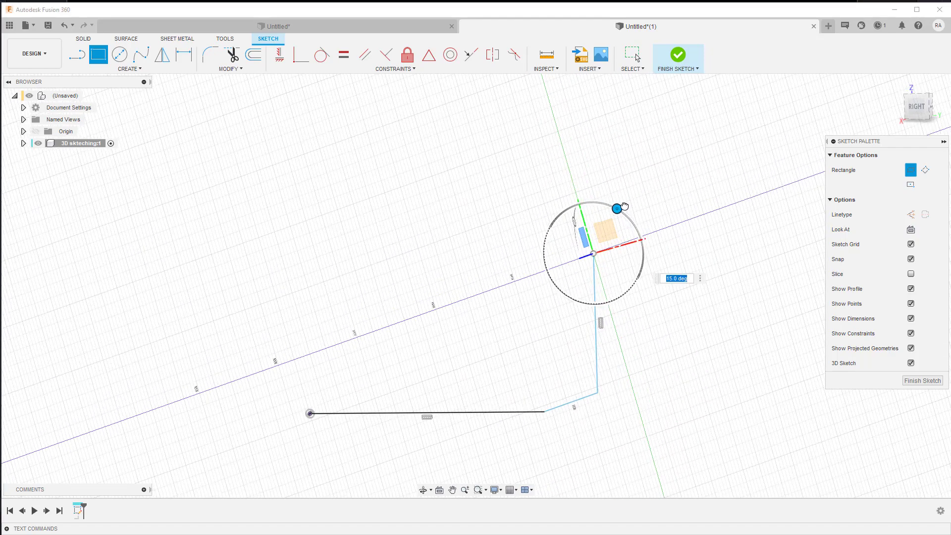
pyautogui.click(674, 279)
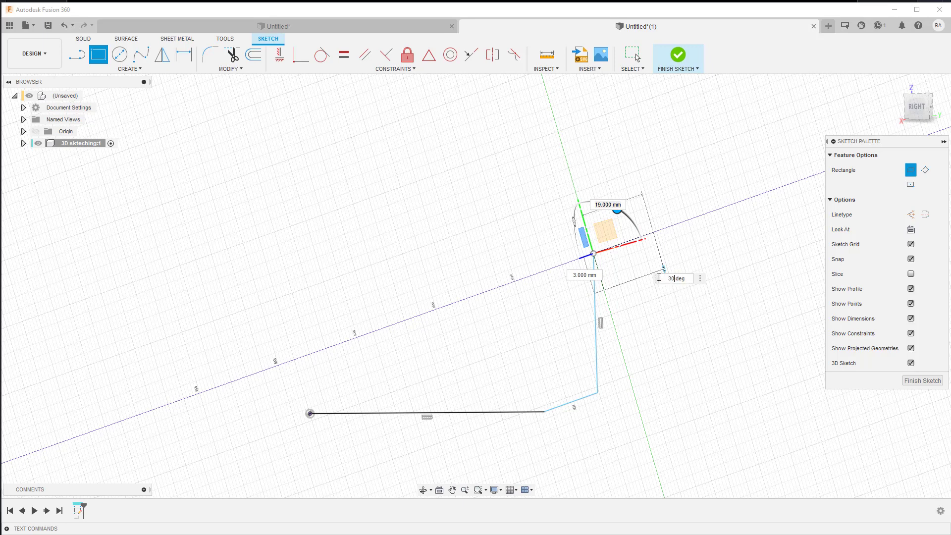
pyautogui.write('30')
pyautogui.press('Return')
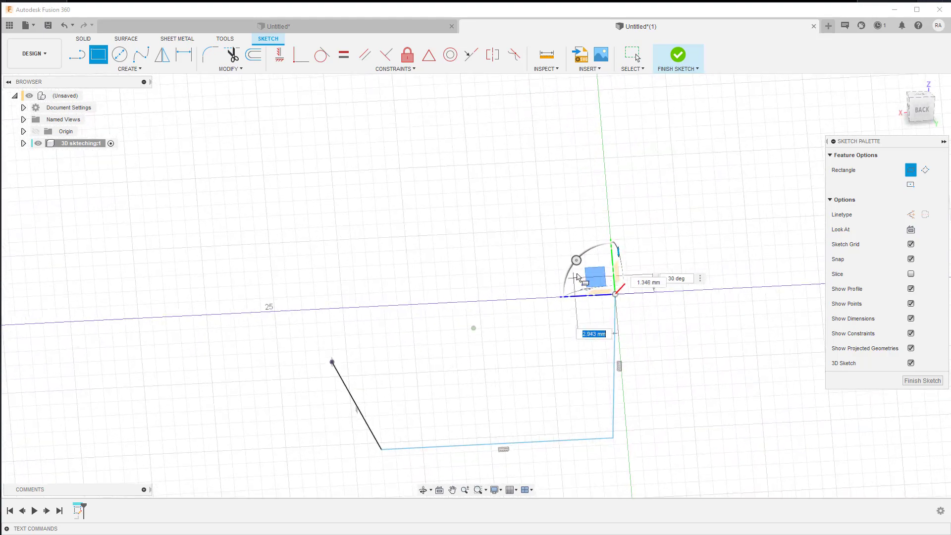
# Draw a 10 mm by 10 mm rectangle from the vertical segment's upper endpoint.
pyautogui.click(616, 296)
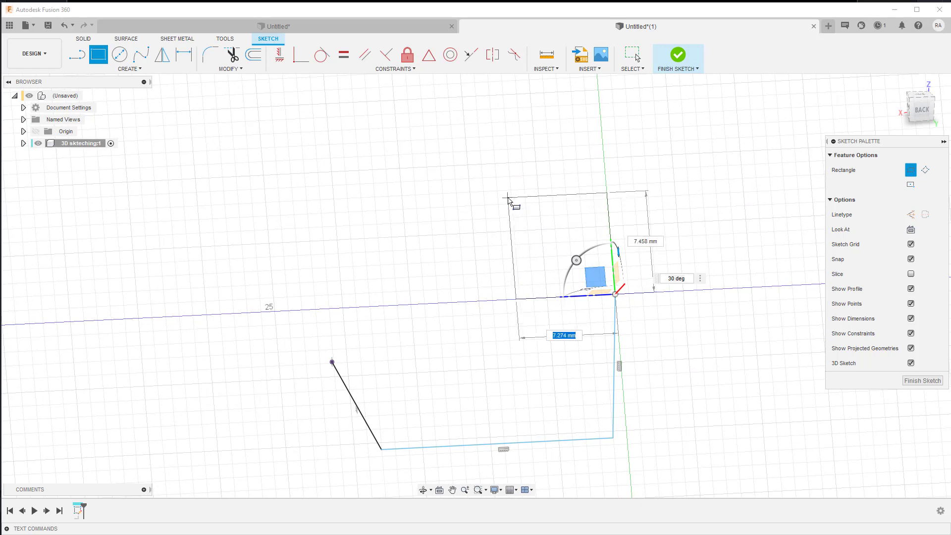
pyautogui.write('10')
pyautogui.press('Tab')
pyautogui.write('10')
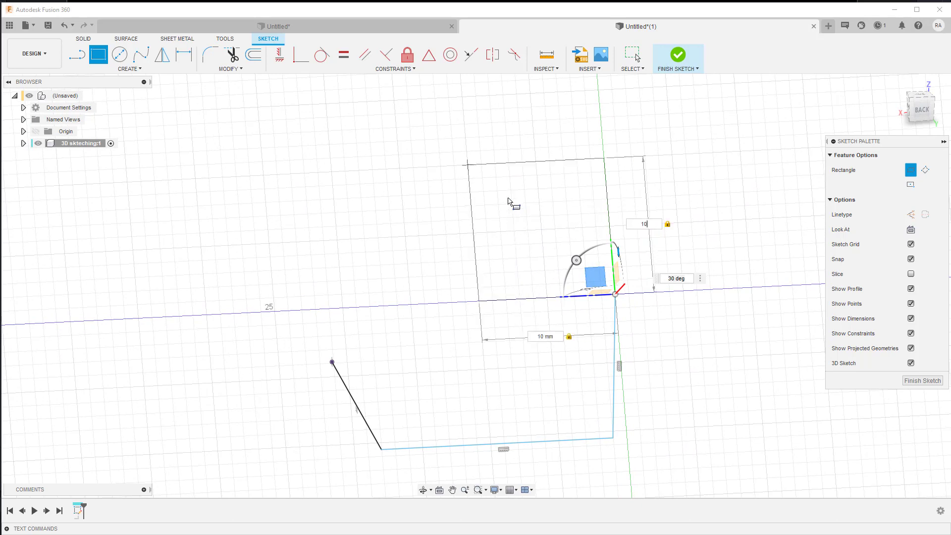
pyautogui.press('Return')
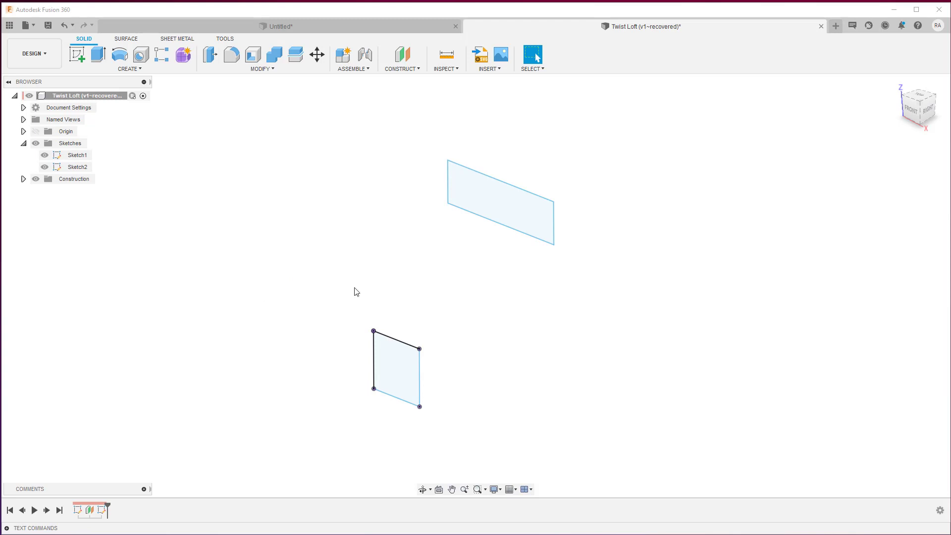
# Create a new sketch on the horizontal XY plane in the Twist Loft design.
pyautogui.keyDown('shift'); pyautogui.moveTo(399, 290); pyautogui.dragTo(401, 292, button='middle'); pyautogui.keyUp('shift')
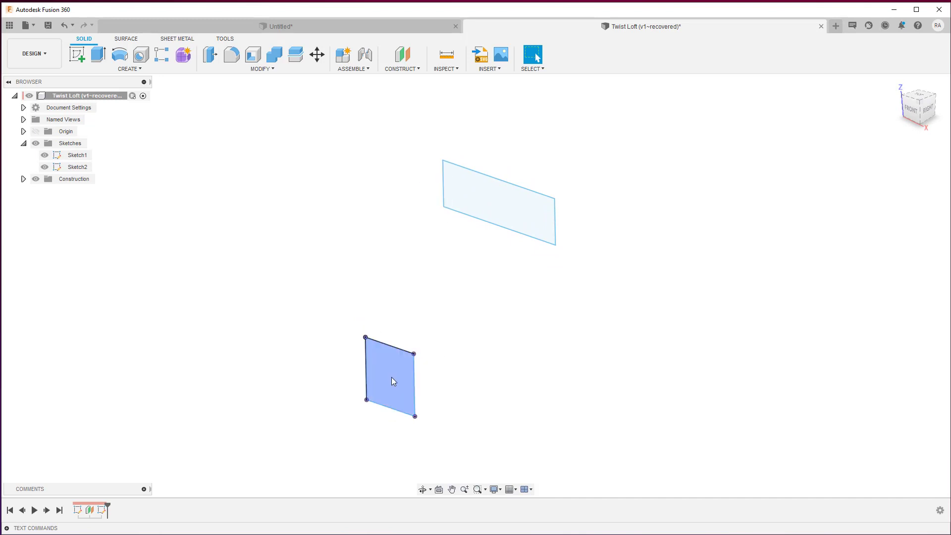
pyautogui.click(77, 54)
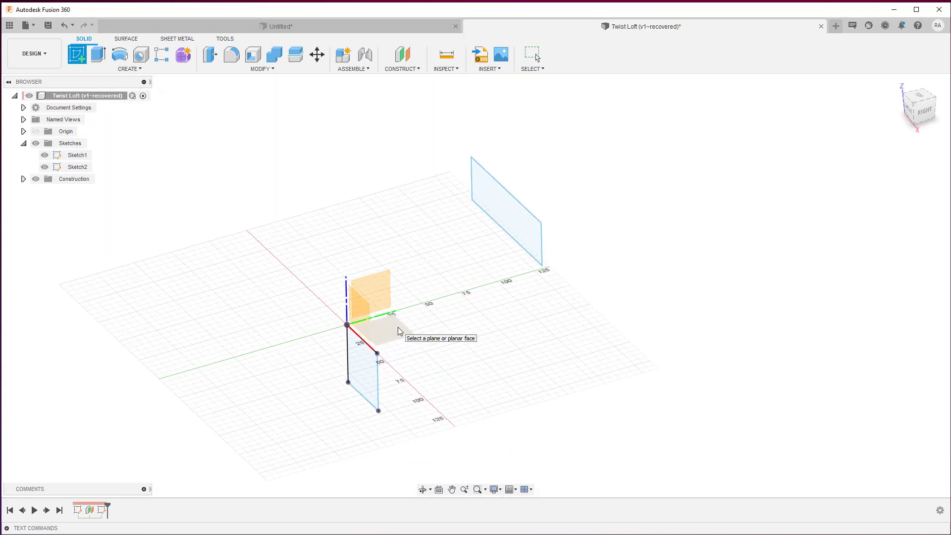
pyautogui.click(397, 329)
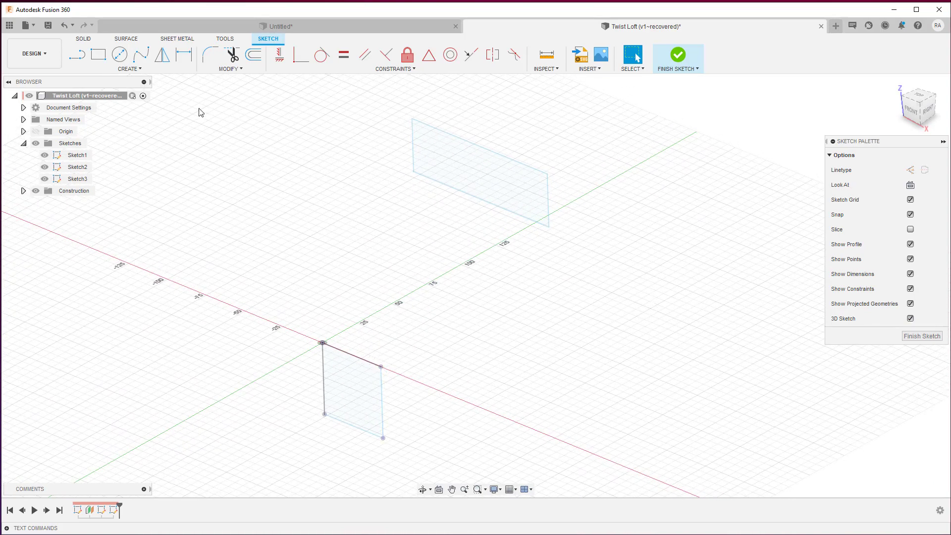
# Draw a two-point fit-point spline from the small front profile's upper-right corner to the rear rectangle's upper-left corner.
pyautogui.click(141, 55)
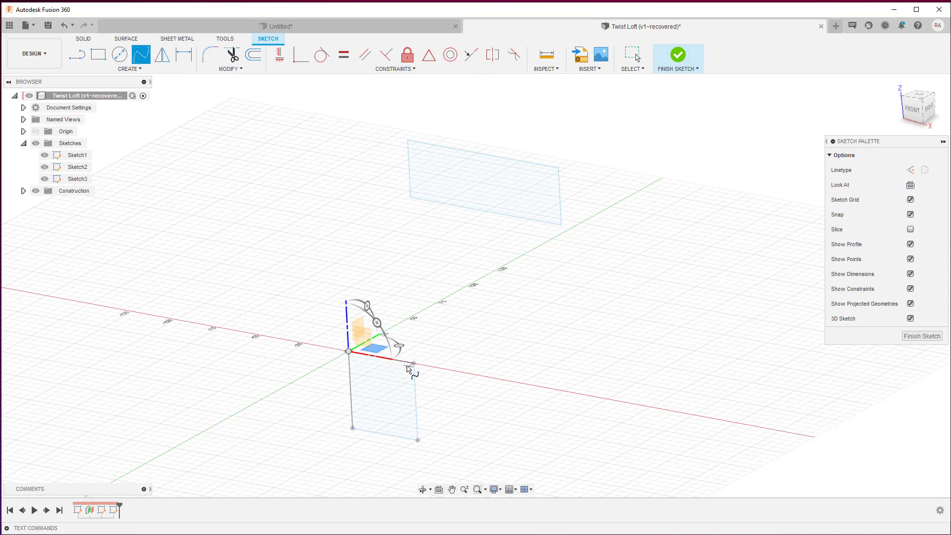
pyautogui.click(414, 365)
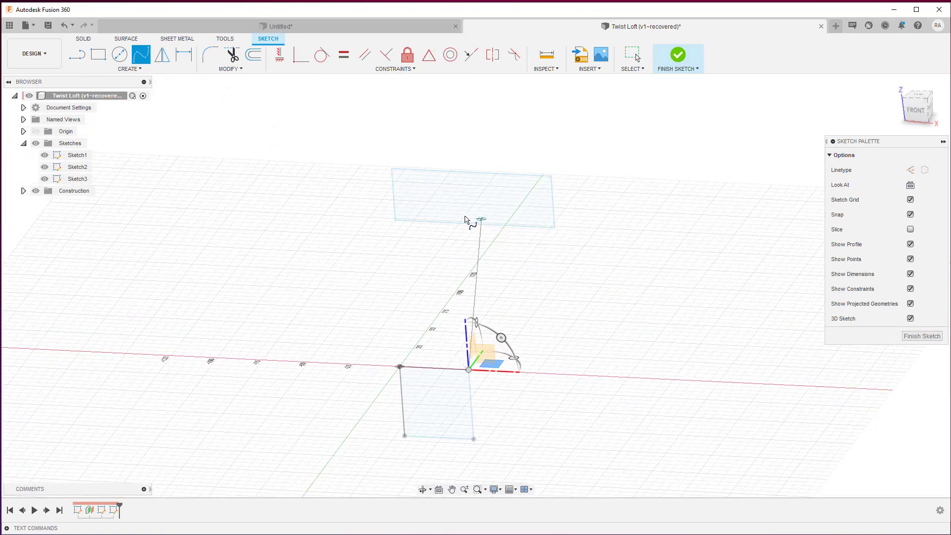
pyautogui.click(414, 170)
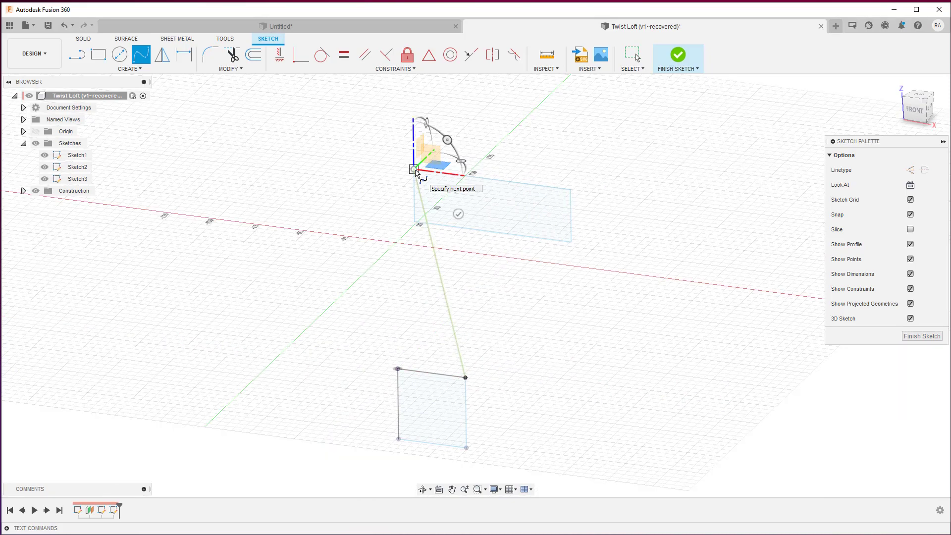
pyautogui.press('Escape')
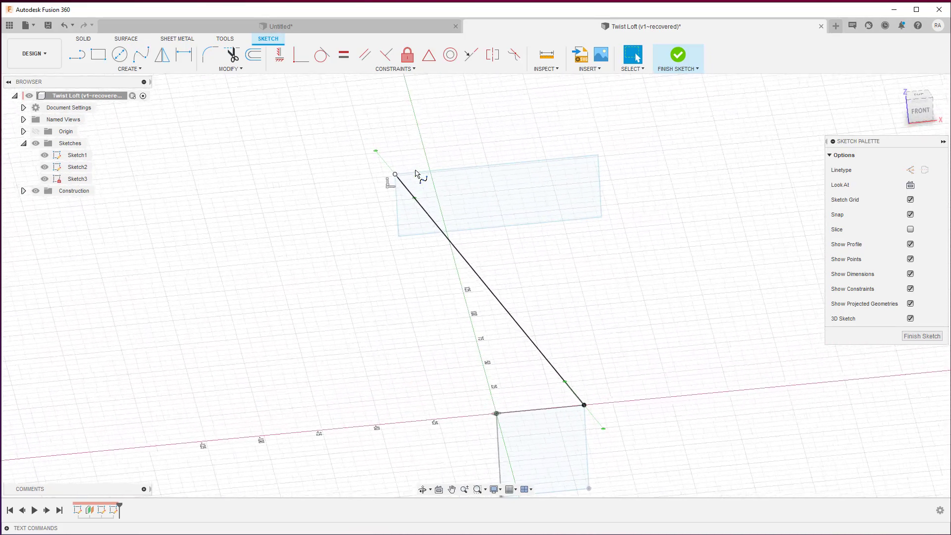
# Move the tangent handle at the spline's rear end freely in the XY and YZ planes to curve the spline.
pyautogui.click(380, 152)
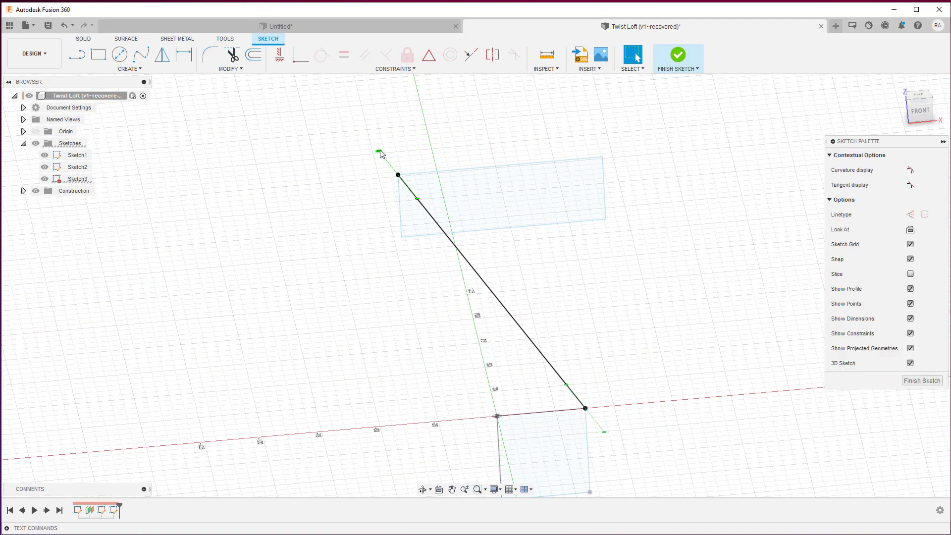
pyautogui.press('m')
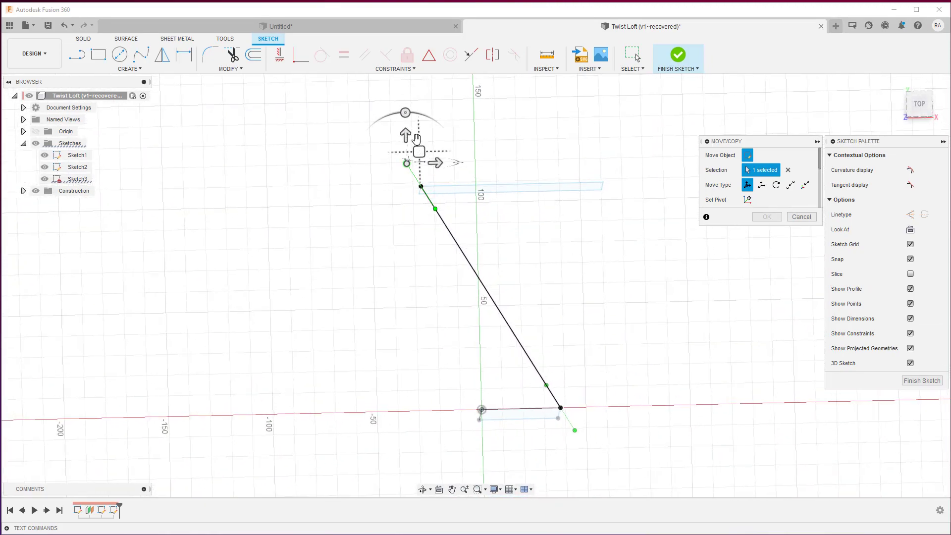
pyautogui.moveTo(419, 152); pyautogui.dragTo(407, 158)
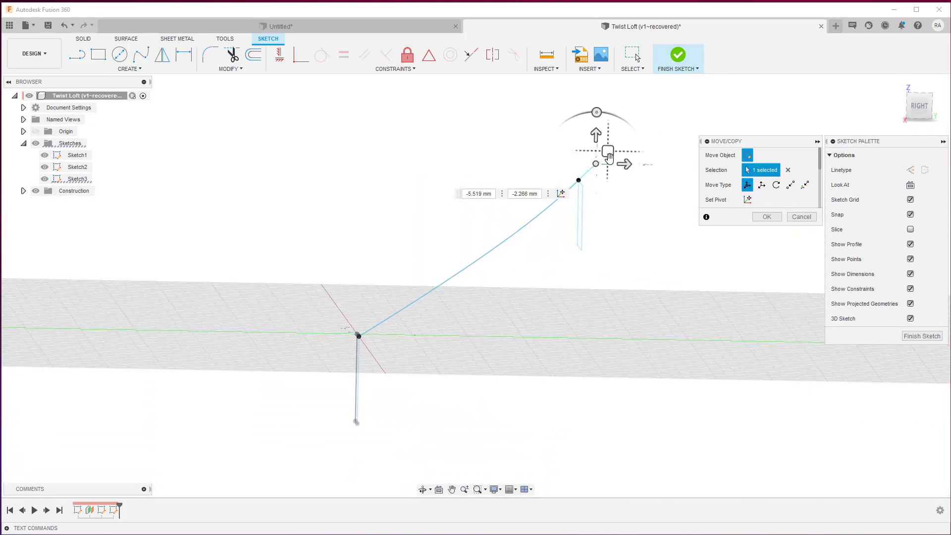
pyautogui.moveTo(609, 151); pyautogui.dragTo(619, 169)
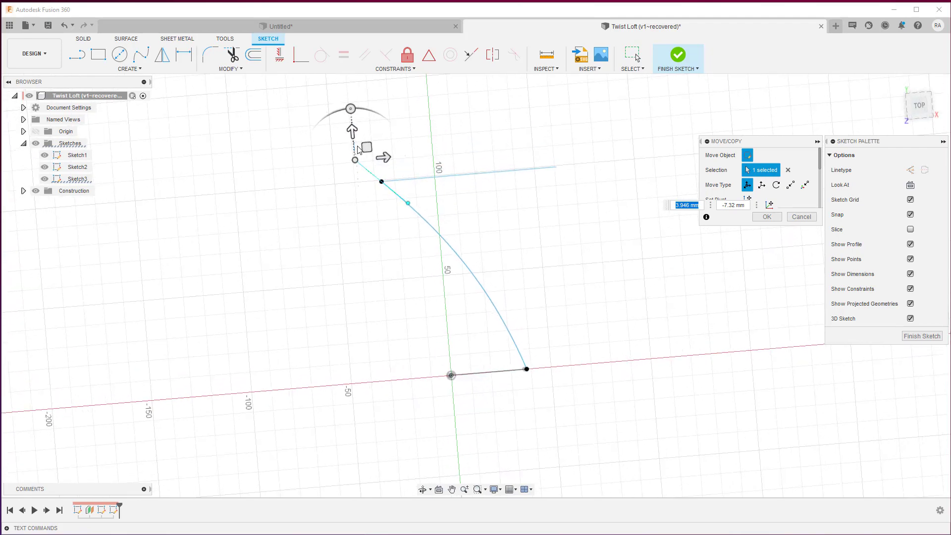
pyautogui.moveTo(364, 144); pyautogui.dragTo(382, 138)
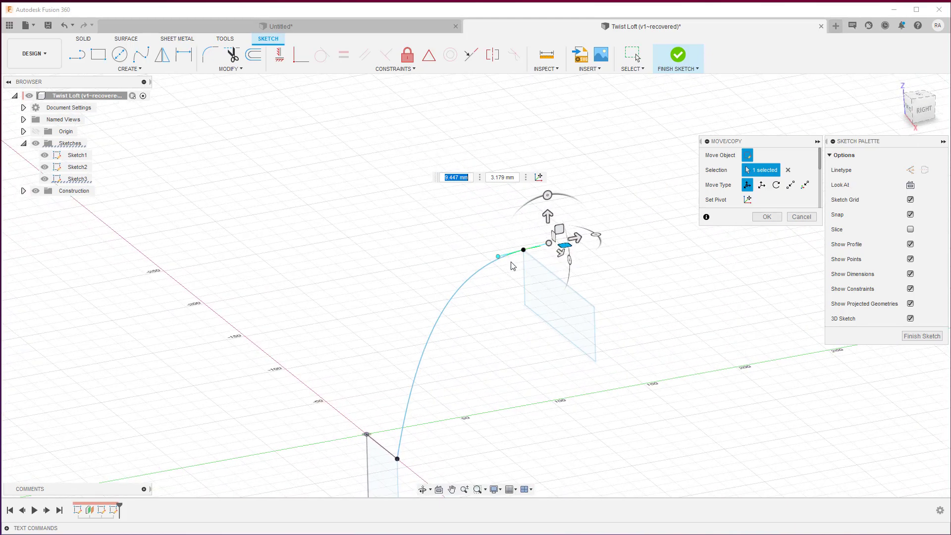
# Move the tangent handle at the spline's front end about -4 and 9.2 mm in the YZ plane and about -7 and 0.1 mm in XY.
pyautogui.scroll(5, 544, 252)
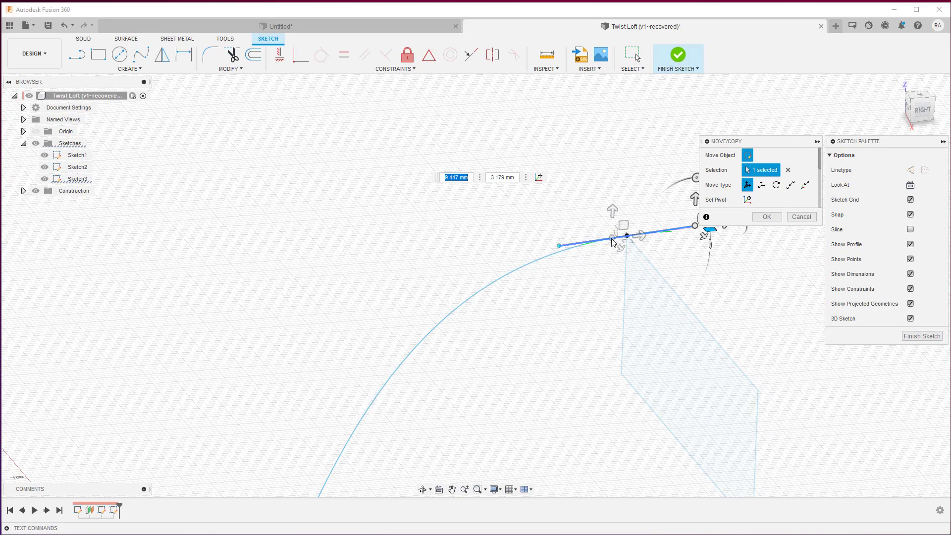
pyautogui.scroll(-5, 625, 236)
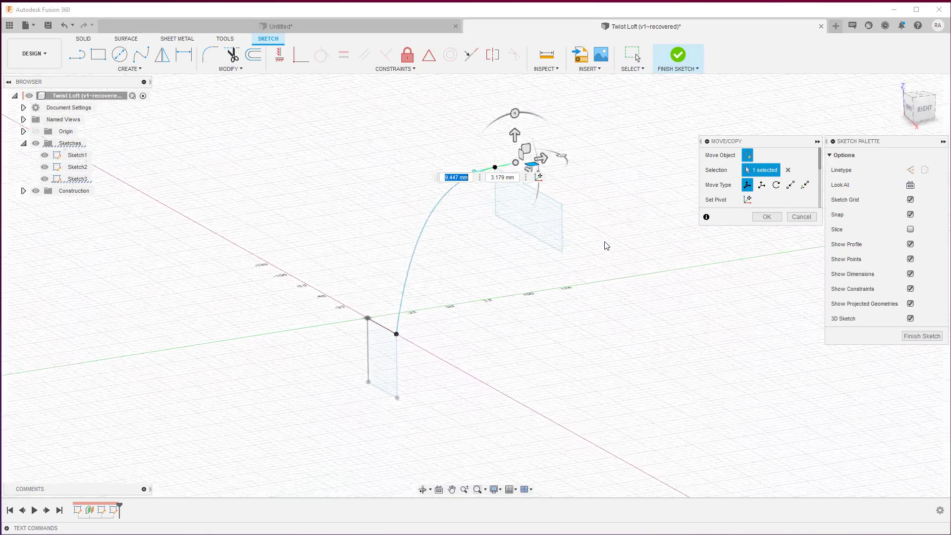
pyautogui.click(433, 311)
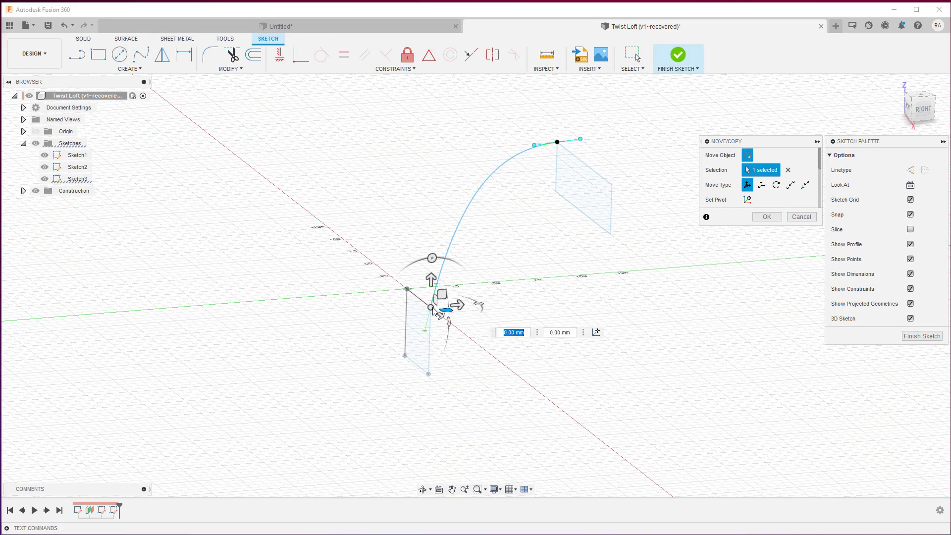
pyautogui.moveTo(432, 307)
pyautogui.keyDown('shift'); pyautogui.mouseDown(button='middle')
pyautogui.moveTo(409, 325)
pyautogui.moveTo(418, 343)
pyautogui.mouseUp(button='middle'); pyautogui.keyUp('shift')
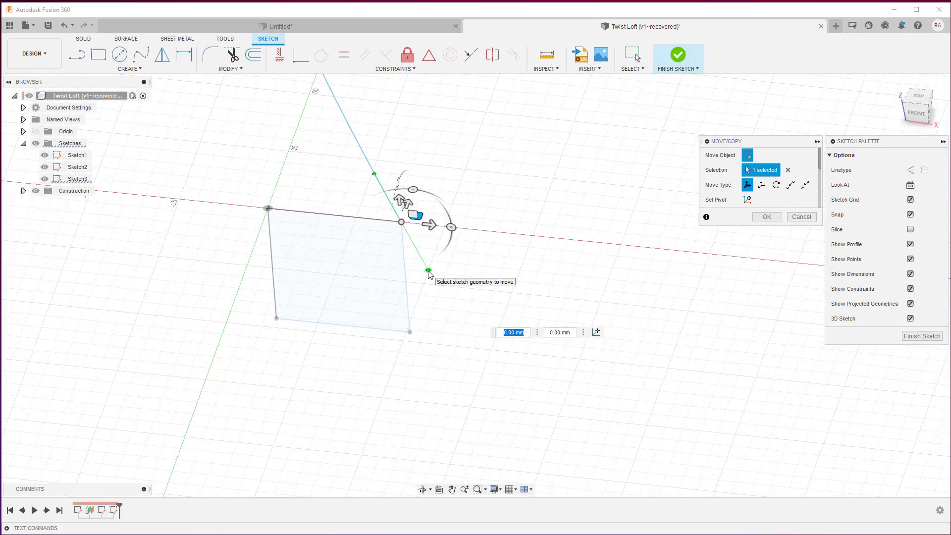
pyautogui.keyDown('shift'); pyautogui.moveTo(429, 274); pyautogui.dragTo(429, 275, button='middle'); pyautogui.keyUp('shift')
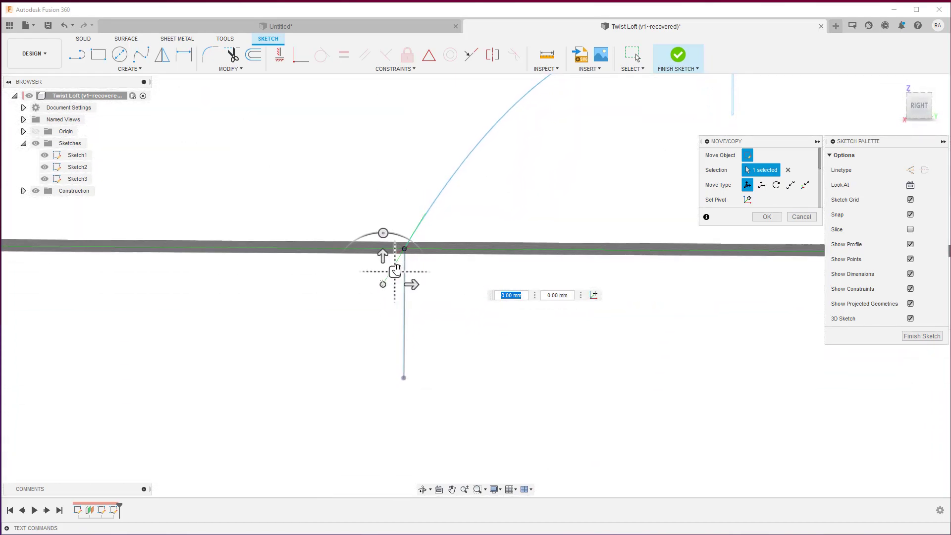
pyautogui.moveTo(396, 270); pyautogui.dragTo(385, 241)
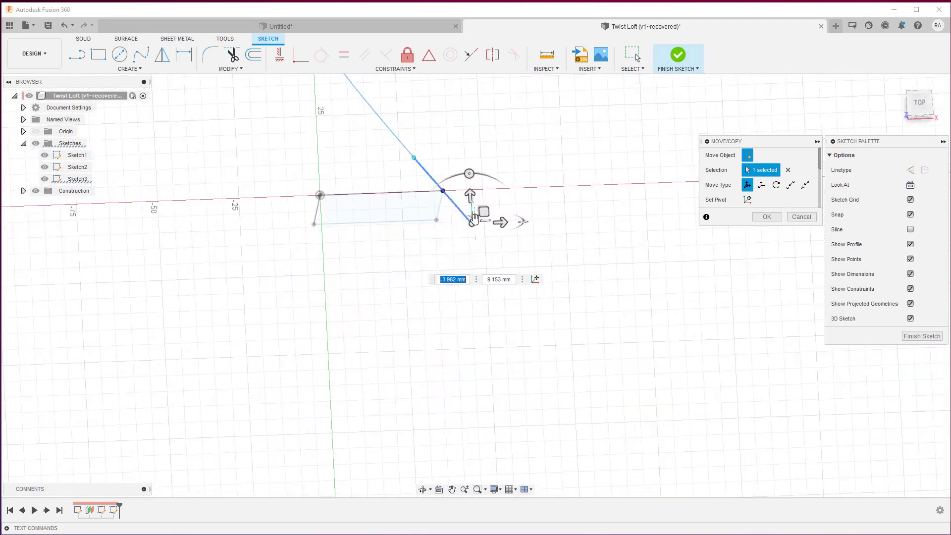
pyautogui.moveTo(484, 212); pyautogui.dragTo(461, 213)
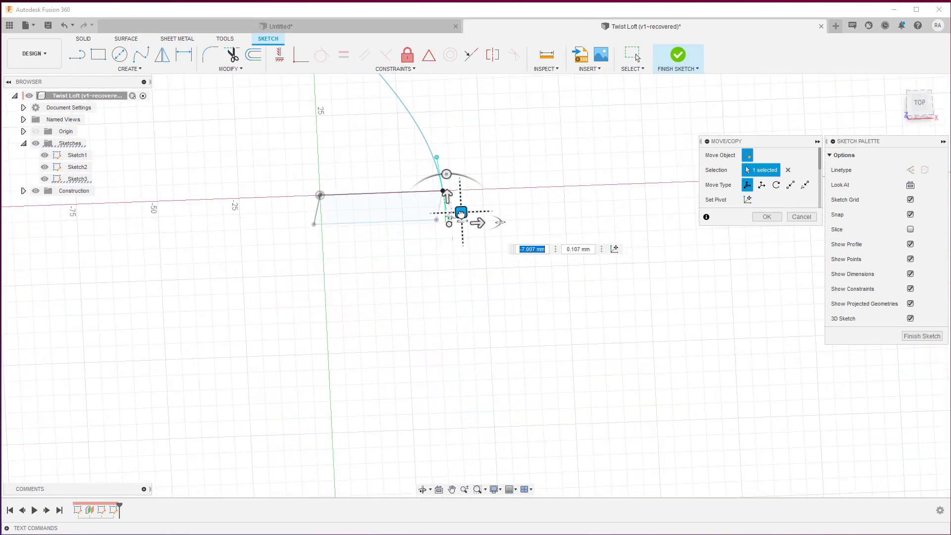
pyautogui.press('Return')
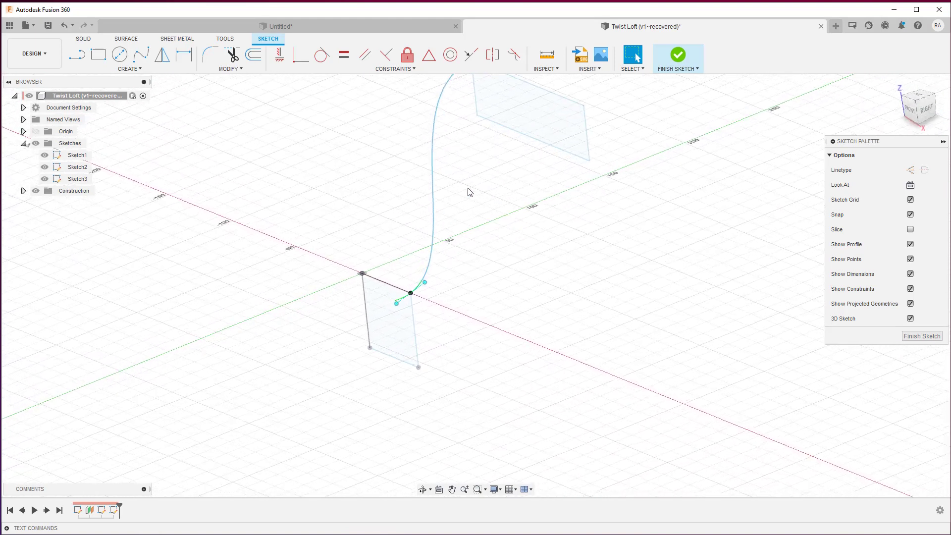
# Draw a three-point spline from the front profile's lower-right corner through a midpoint on the YZ plane to the rear rectangle's upper-right corner.
pyautogui.click(141, 54)
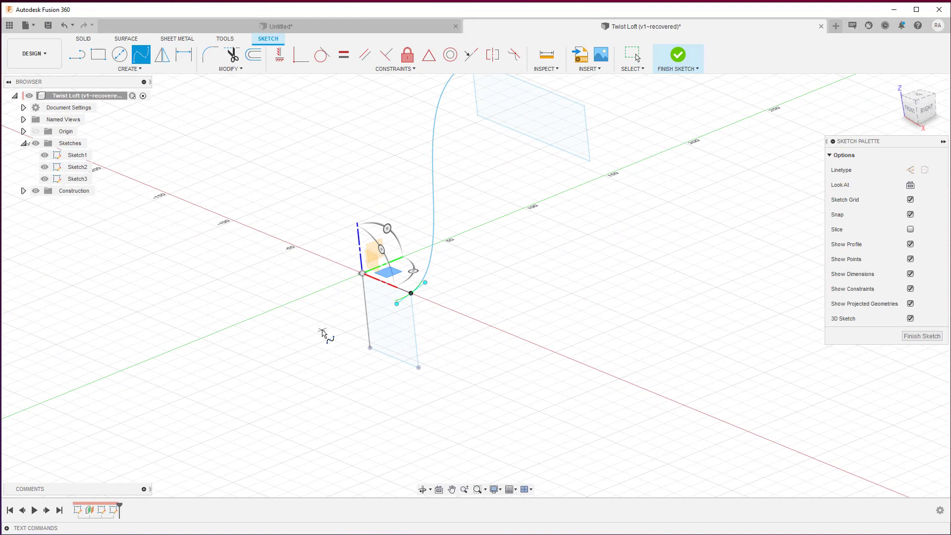
pyautogui.click(420, 372)
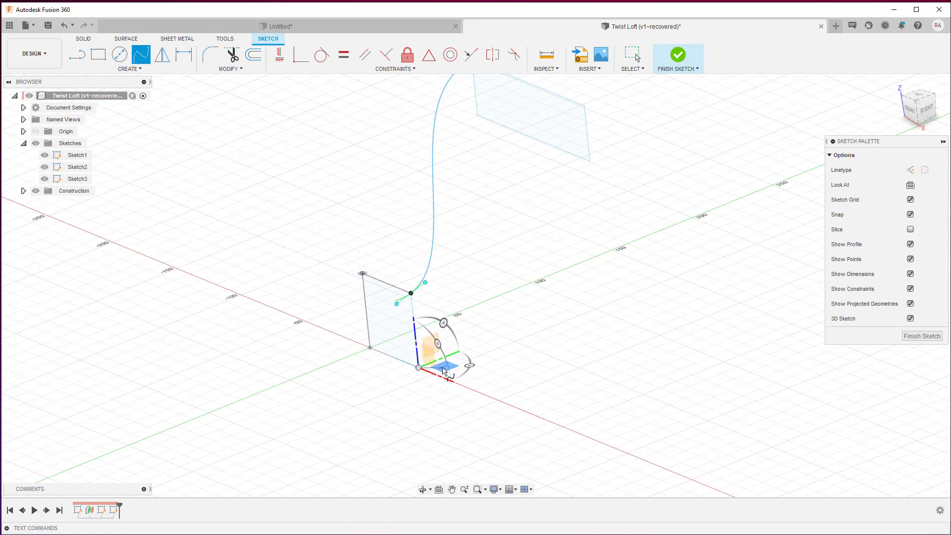
pyautogui.click(433, 342)
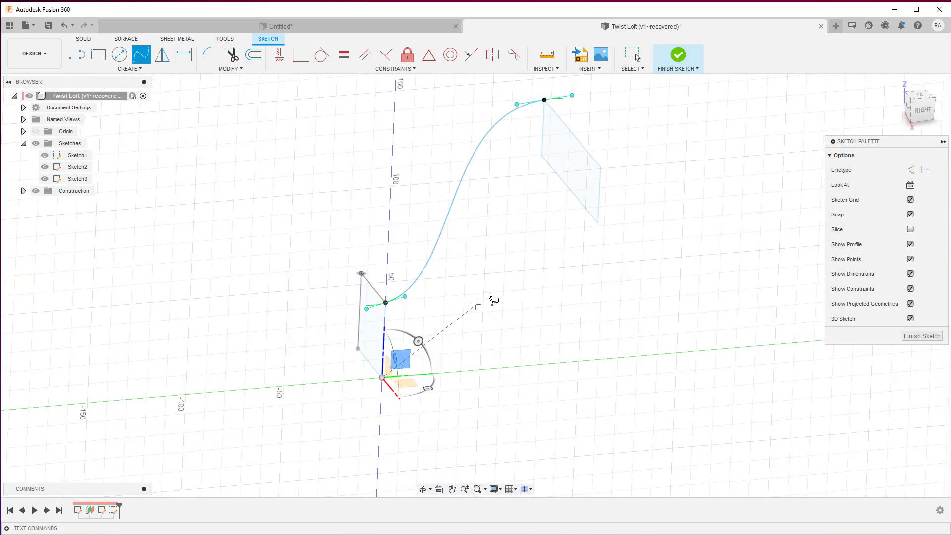
pyautogui.click(505, 268)
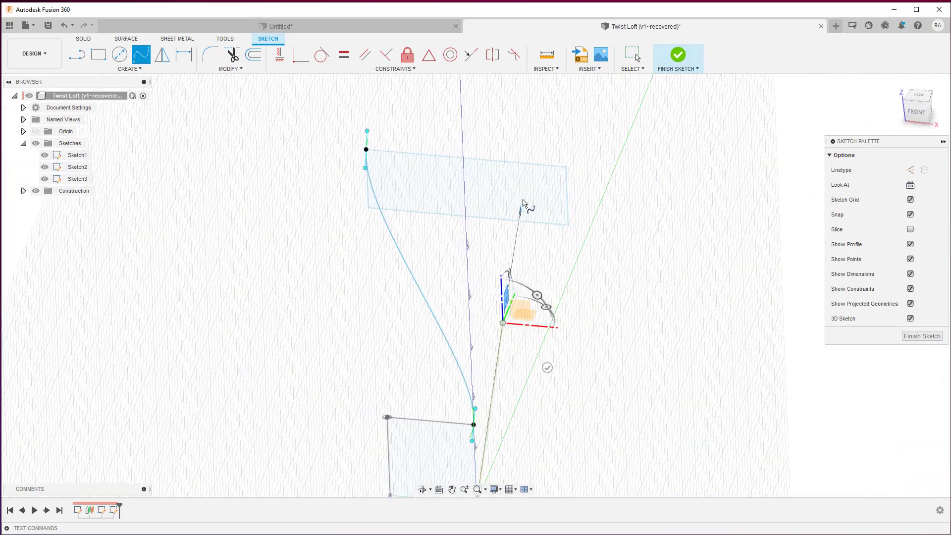
pyautogui.click(567, 171)
pyautogui.press('Escape')
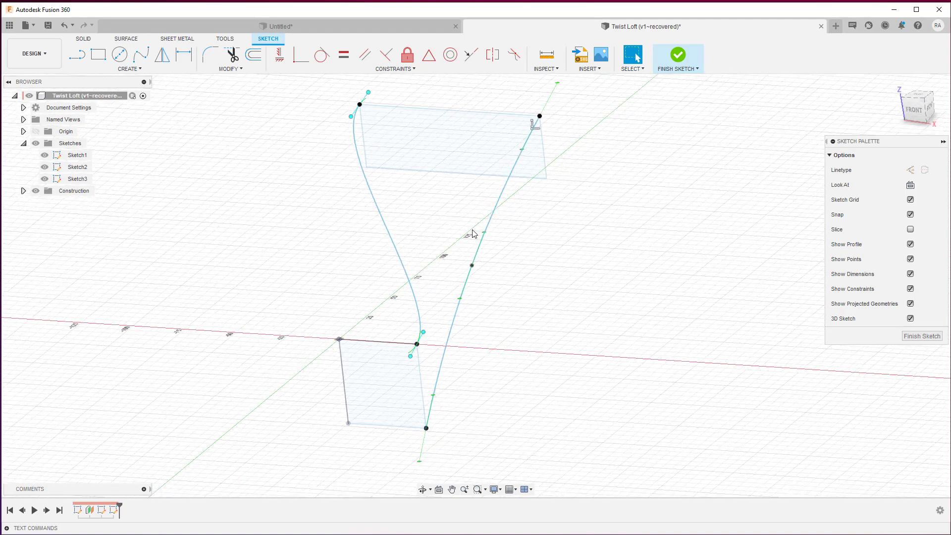
# Move the middle fit point of the lower-right spline about 30.1 mm in X to bow the curve outward.
pyautogui.click(471, 264)
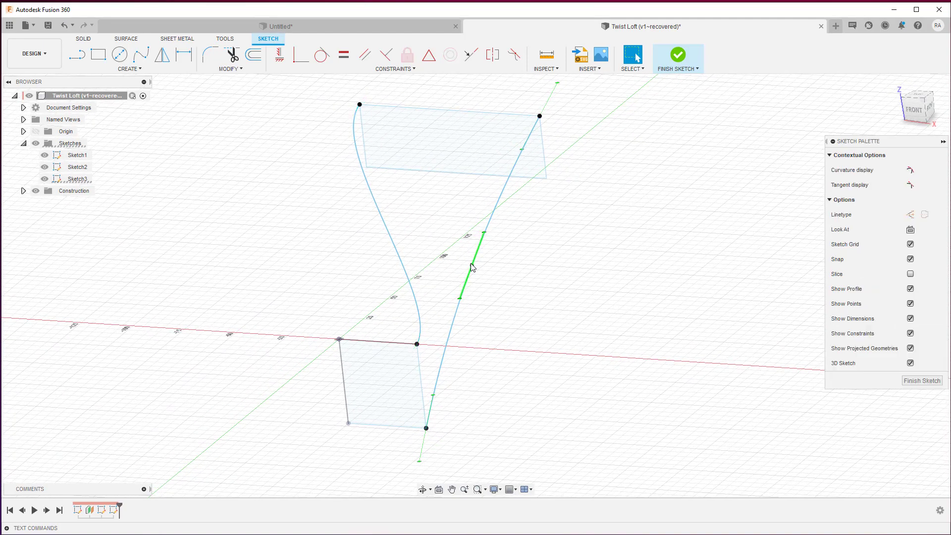
pyautogui.press('m')
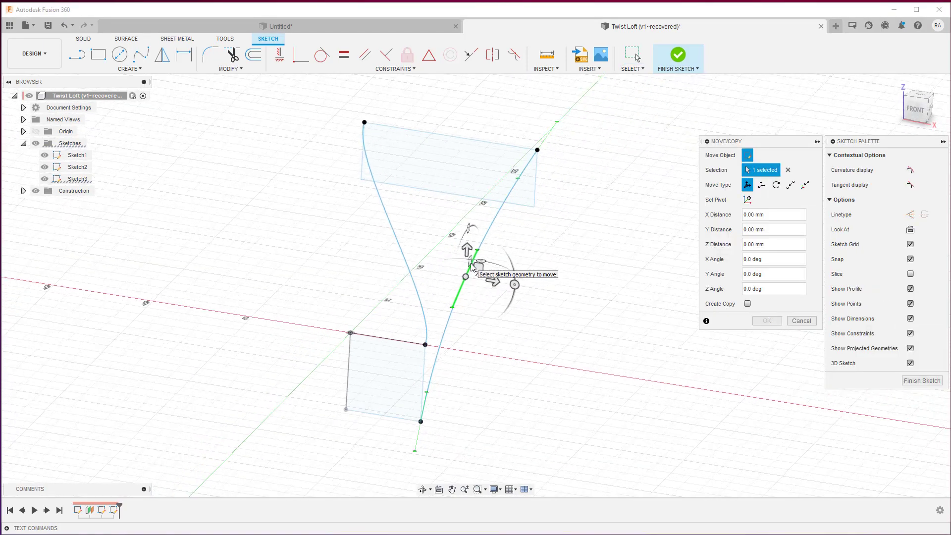
pyautogui.moveTo(452, 263); pyautogui.dragTo(484, 263)
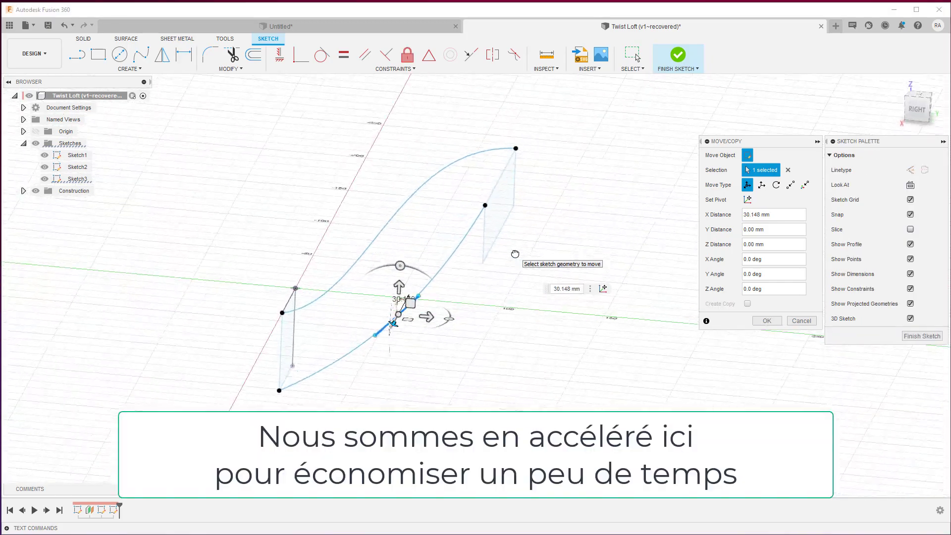
# Move the tangent handle at the three-point spline's rear end freely, including about 9.9 mm in Y and -2.7 mm in Z.
pyautogui.click(510, 161)
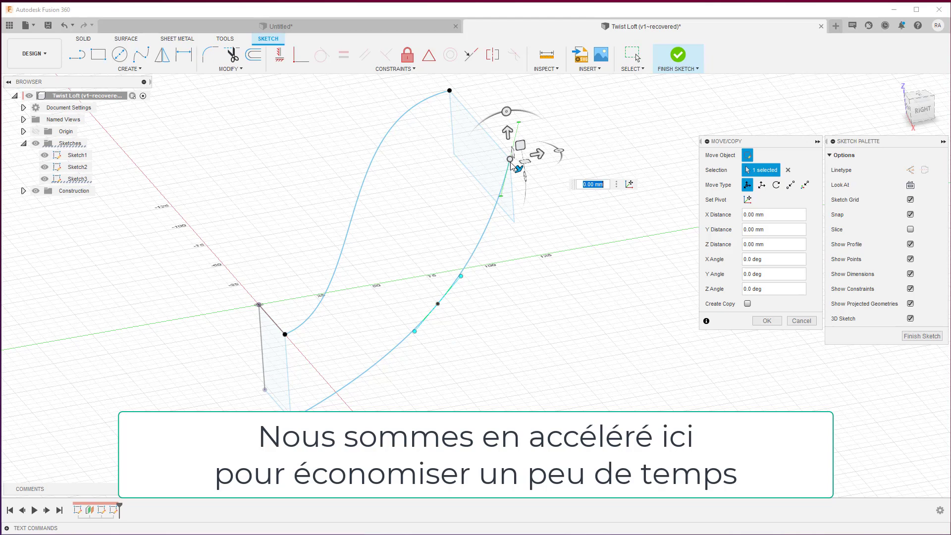
pyautogui.click(519, 124)
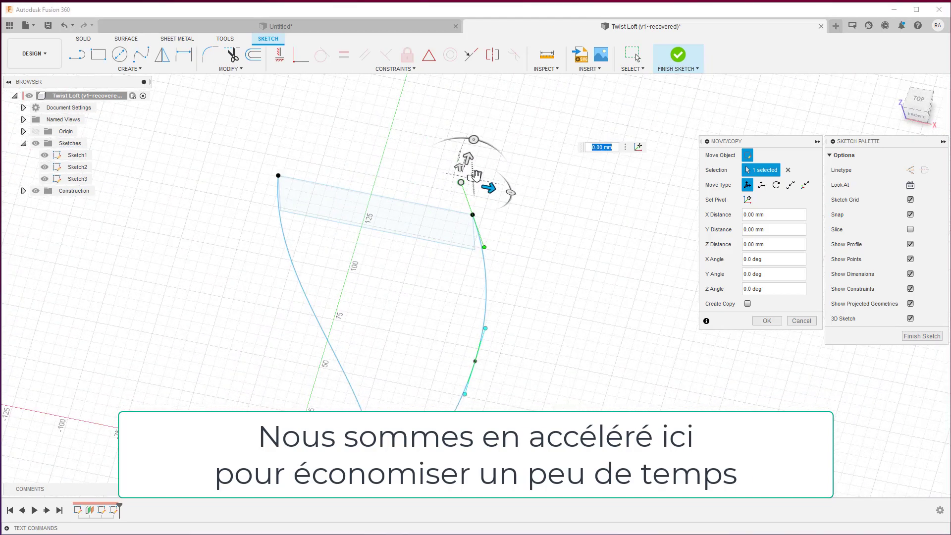
pyautogui.moveTo(490, 188); pyautogui.dragTo(507, 255)
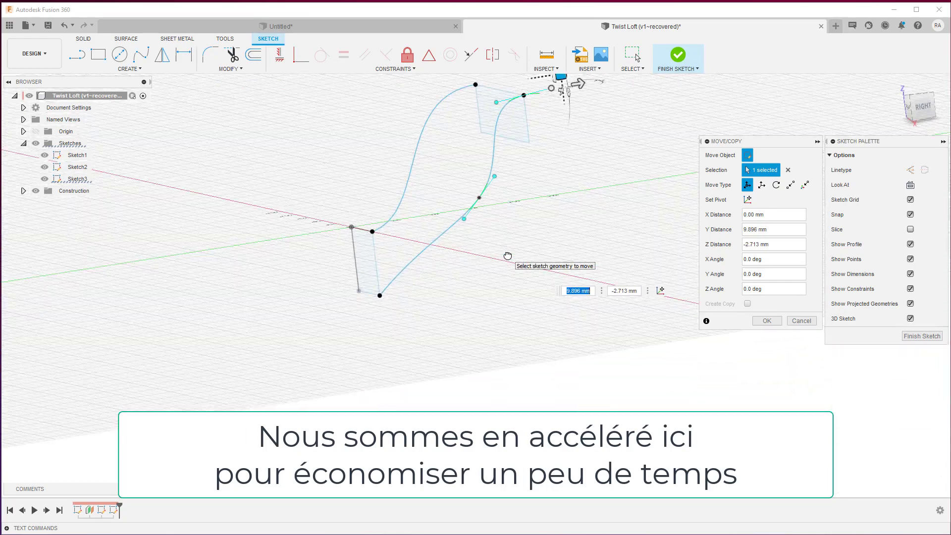
# Move the three-point spline's front tangent handle in the YZ plane, and about 6.1 mm in X and 1.7 mm in Y.
pyautogui.click(388, 282)
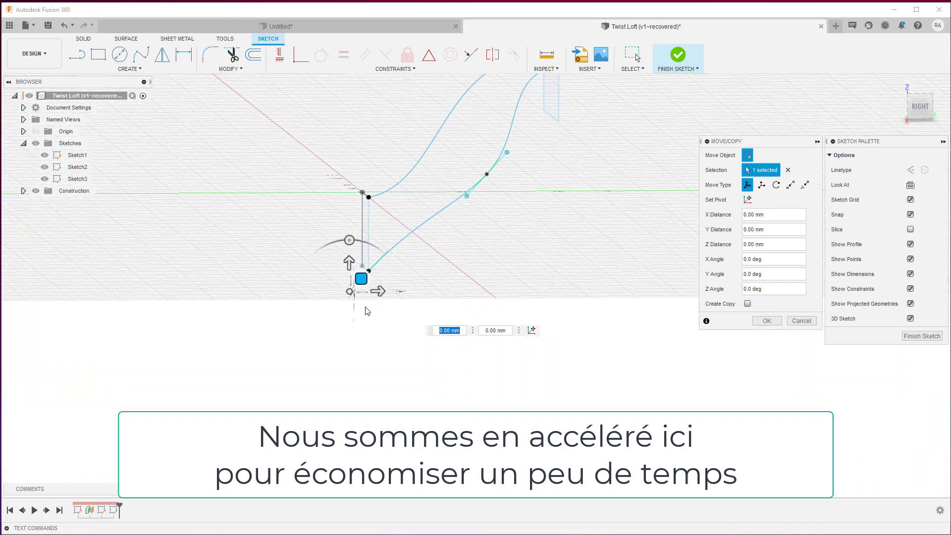
pyautogui.moveTo(363, 275); pyautogui.dragTo(404, 265)
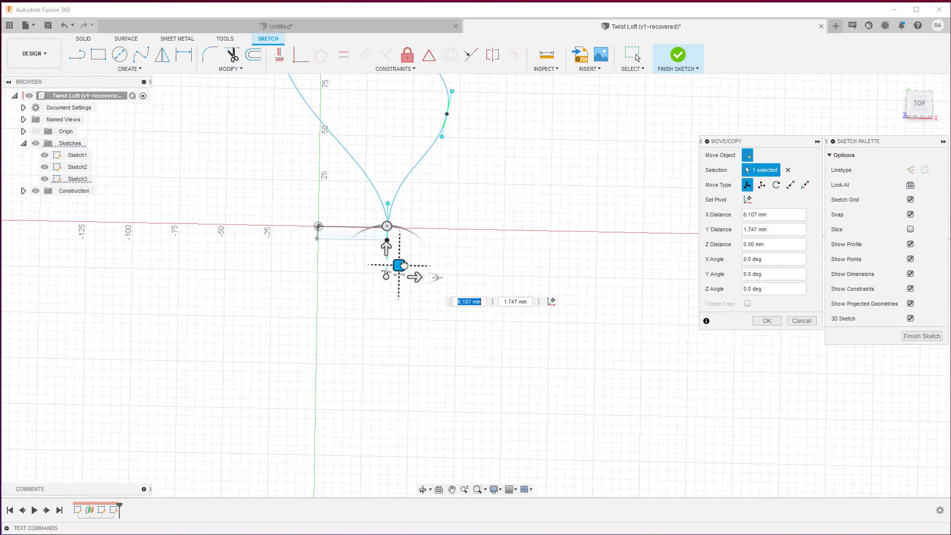
pyautogui.press('Return')
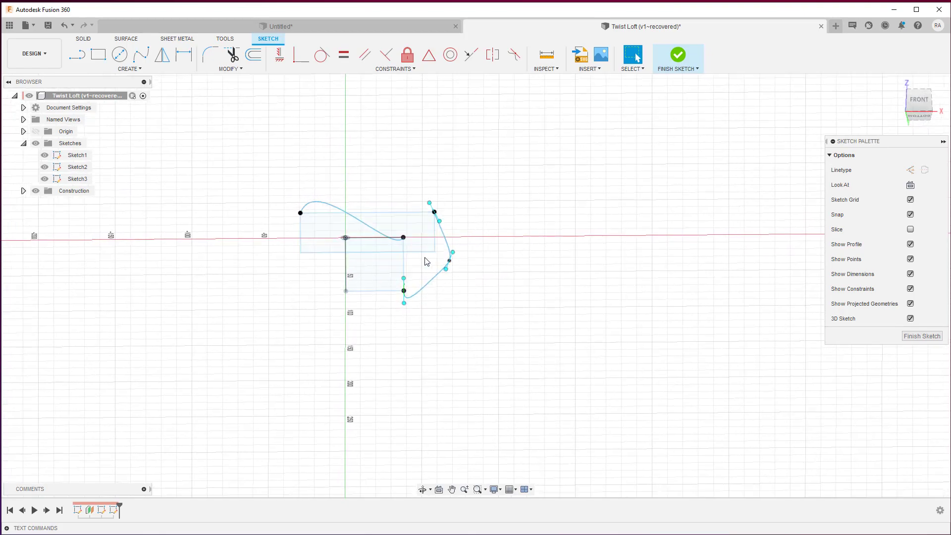
pyautogui.keyDown('shift'); pyautogui.moveTo(426, 261); pyautogui.dragTo(465, 238, button='middle'); pyautogui.keyUp('shift')
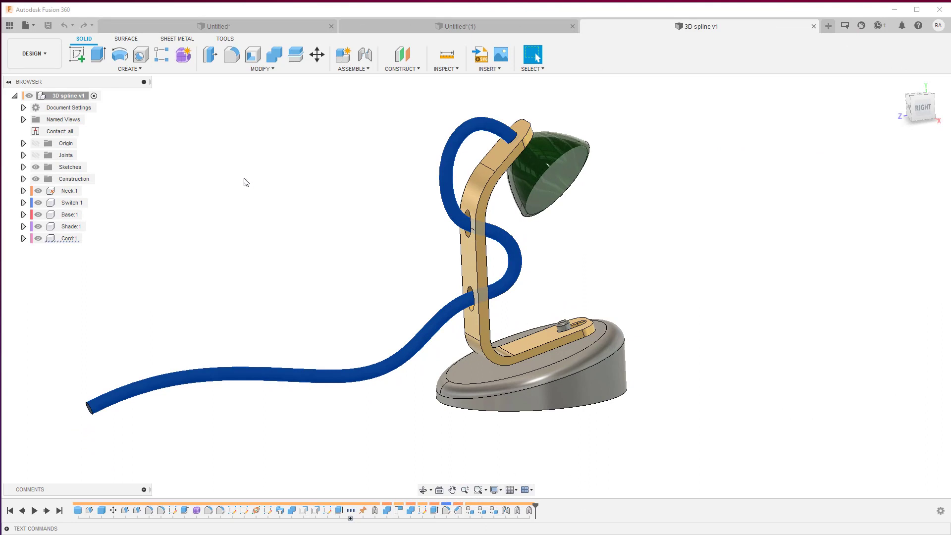
# Browse from the project list to the Design Samples to locate the lamp sample design.
pyautogui.click(9, 26)
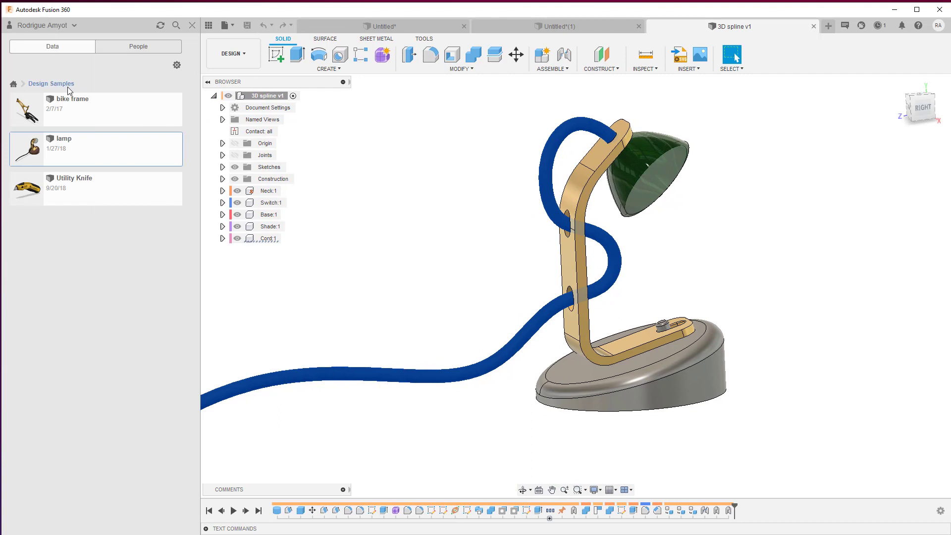
pyautogui.click(13, 84)
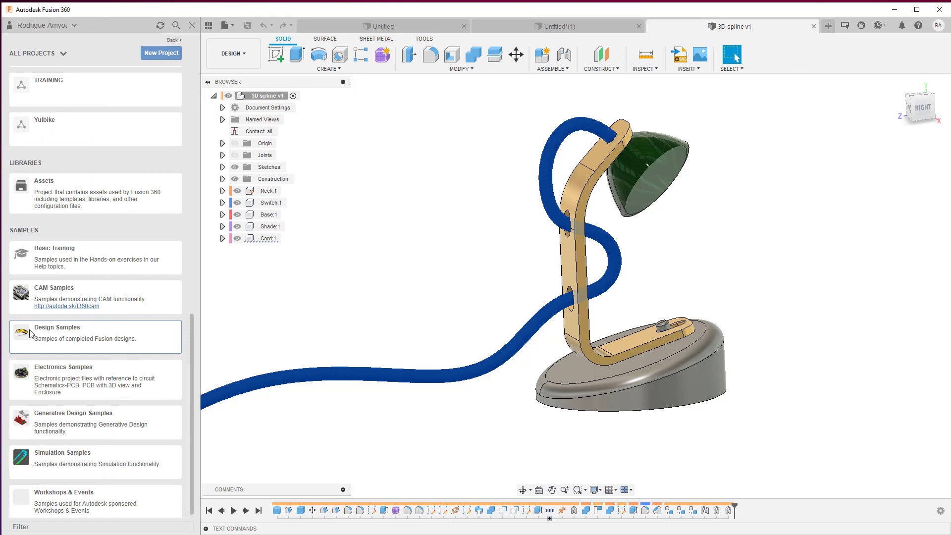
pyautogui.click(61, 334)
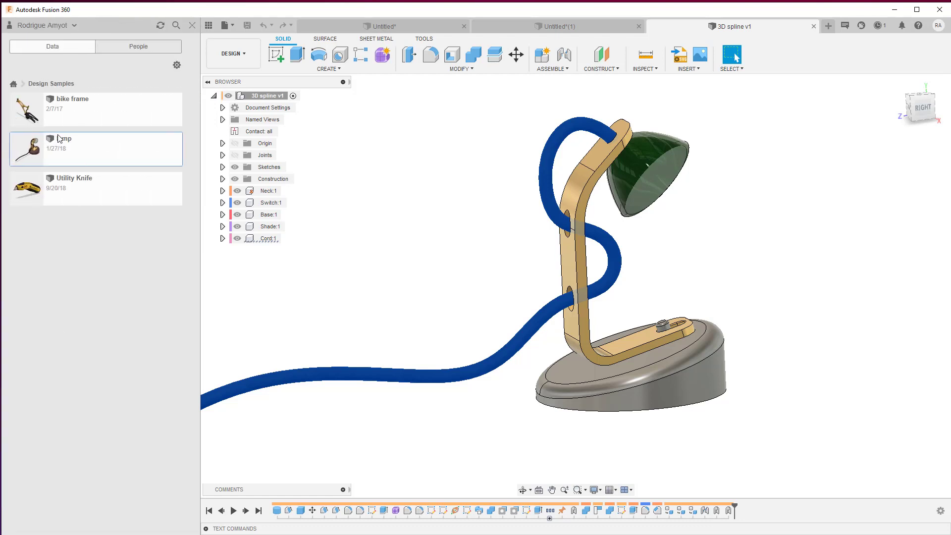
pyautogui.click(209, 25)
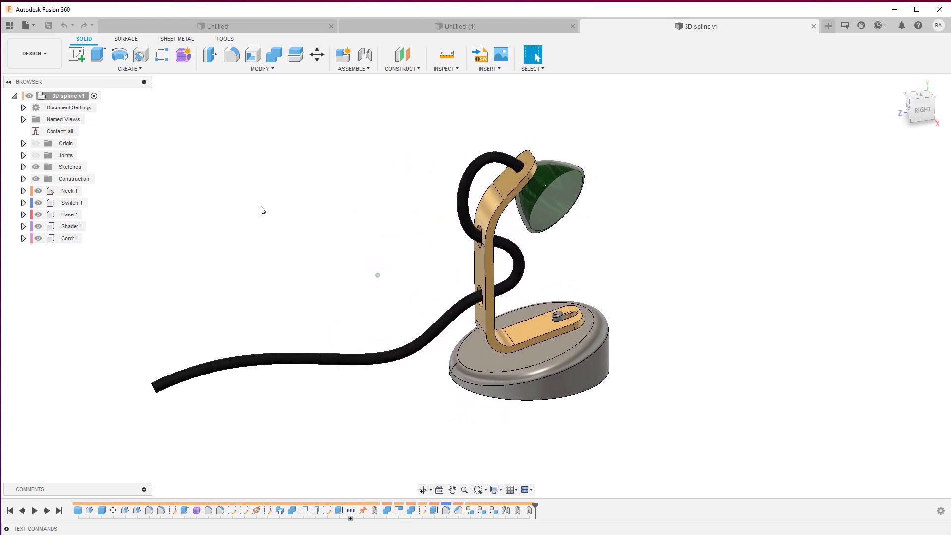
# Hide the lamp's Cord component to expose the bare neck and its holes.
pyautogui.click(285, 362)
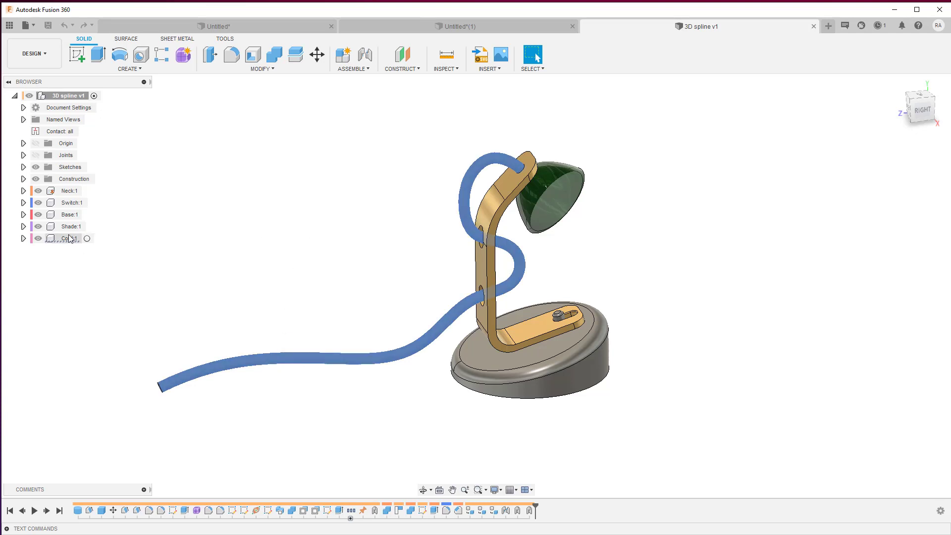
pyautogui.click(39, 238)
pyautogui.click(316, 205)
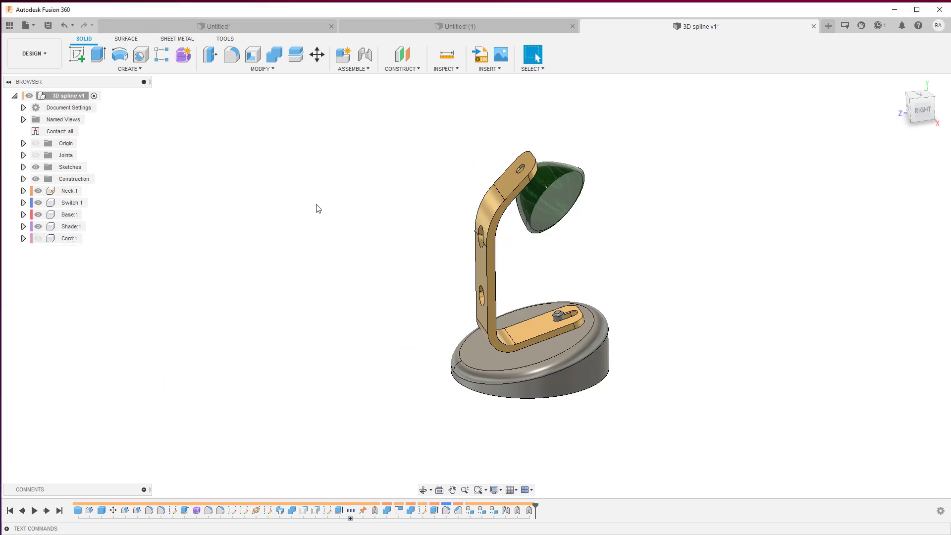
pyautogui.keyDown('shift'); pyautogui.moveTo(316, 205); pyautogui.dragTo(316, 205, button='middle'); pyautogui.keyUp('shift')
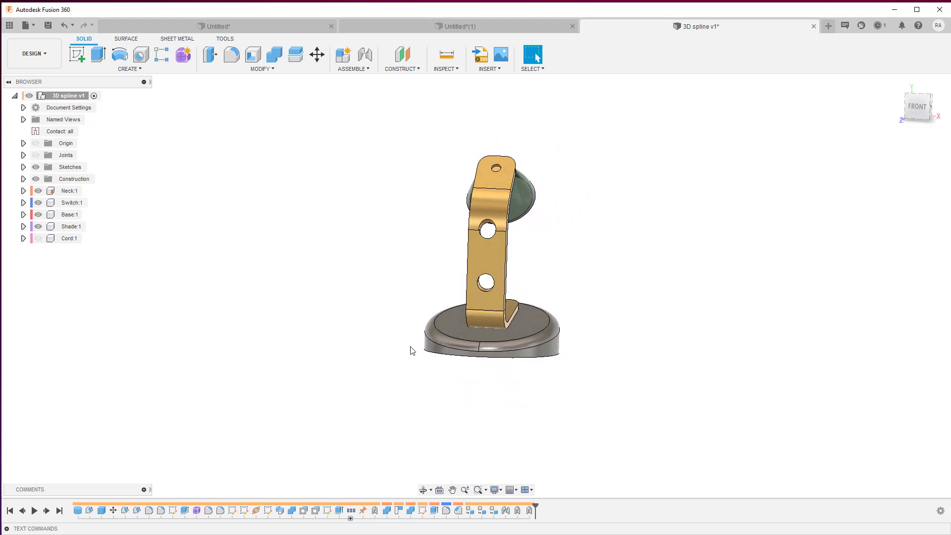
pyautogui.keyDown('shift'); pyautogui.moveTo(411, 350); pyautogui.dragTo(406, 380, button='middle'); pyautogui.keyUp('shift')
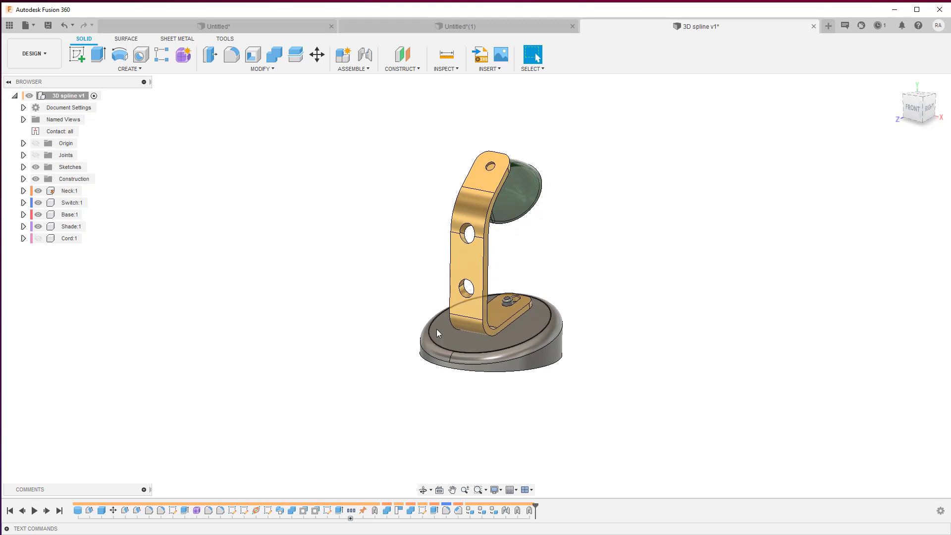
pyautogui.moveTo(498, 170)
pyautogui.keyDown('shift'); pyautogui.mouseDown(button='middle')
pyautogui.moveTo(487, 153)
pyautogui.moveTo(498, 170)
pyautogui.mouseUp(button='middle'); pyautogui.keyUp('shift')
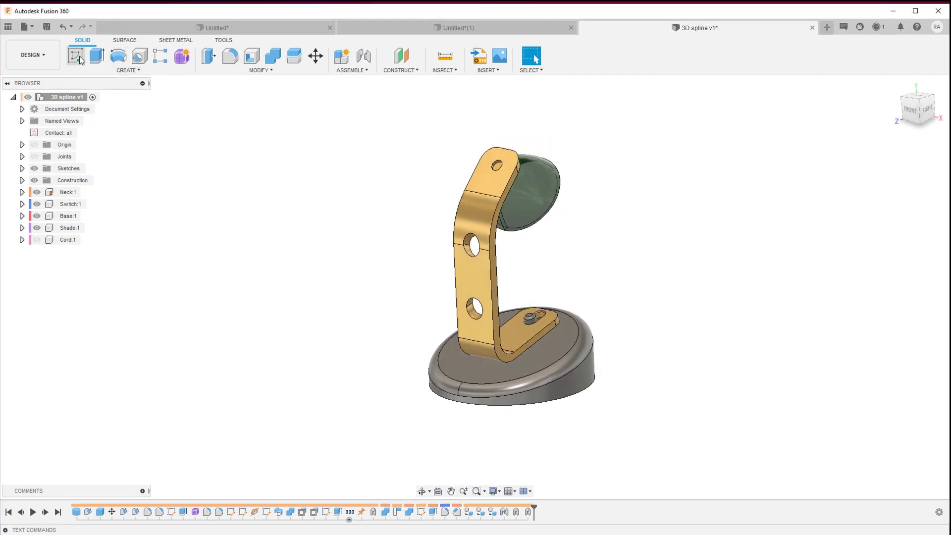
# Create an internal, active component named Cord 2 under the top-level 3D spline design.
pyautogui.rightClick(57, 98)
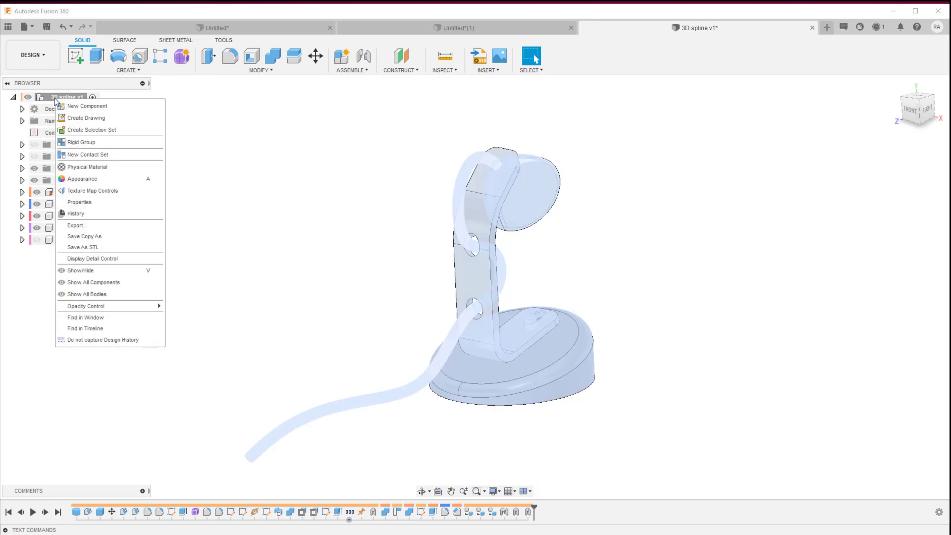
pyautogui.click(68, 107)
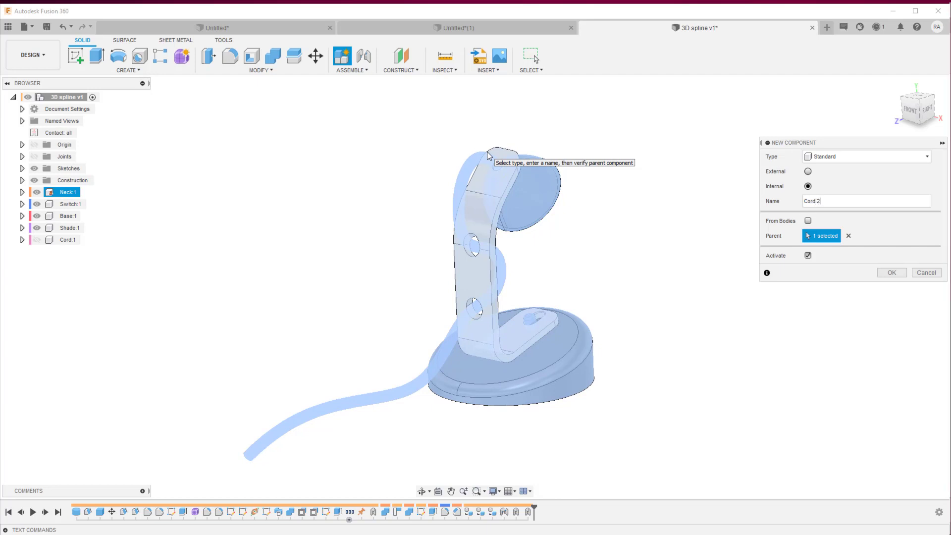
pyautogui.write('Cord 2')
pyautogui.press('Return')
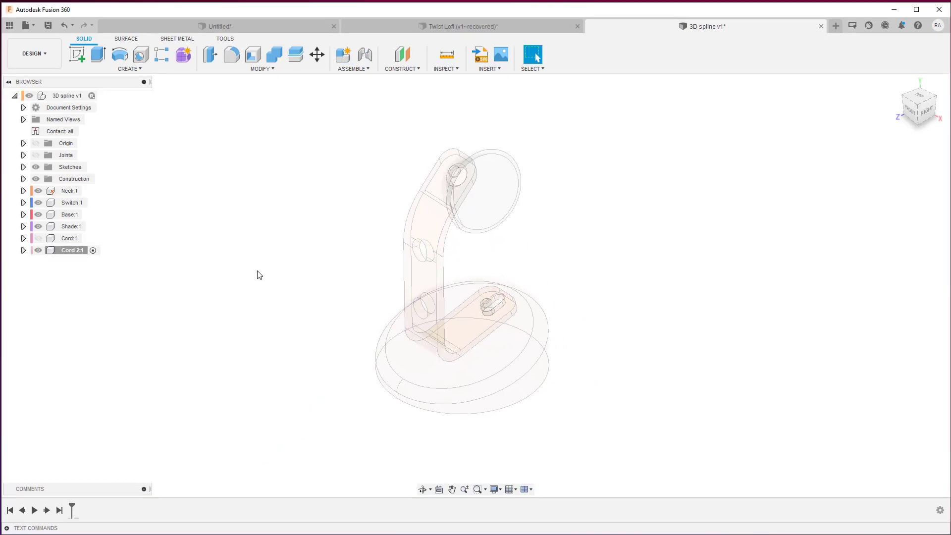
# Start a 3D sketch on the horizontal origin plane and place five fit points of a spline winding toward the lamp base.
pyautogui.click(77, 55)
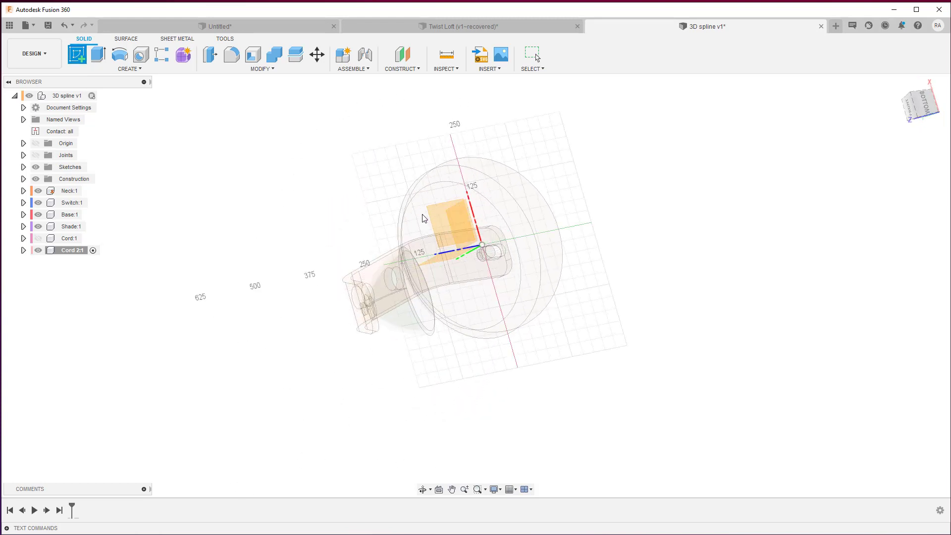
pyautogui.click(444, 219)
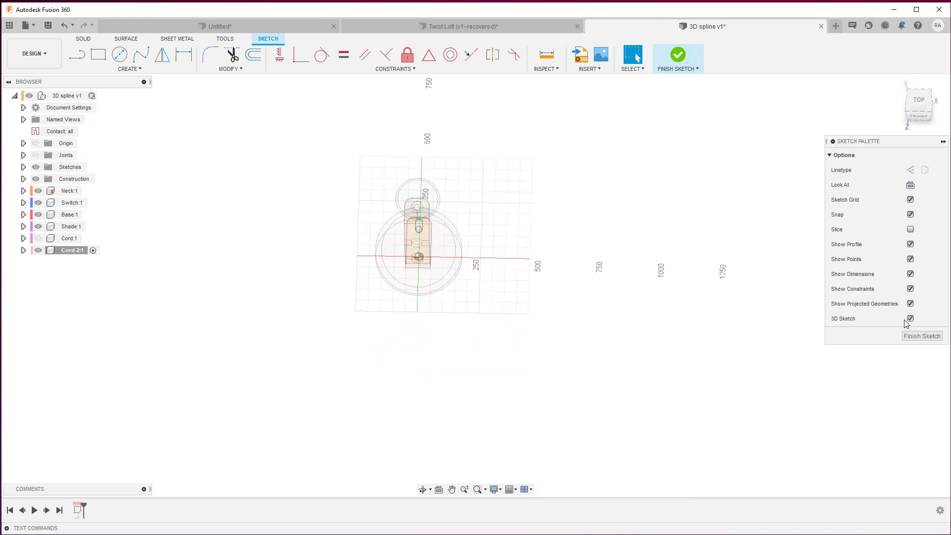
pyautogui.click(141, 55)
pyautogui.keyDown('shift'); pyautogui.moveTo(283, 342); pyautogui.dragTo(463, 320, button='middle'); pyautogui.keyUp('shift')
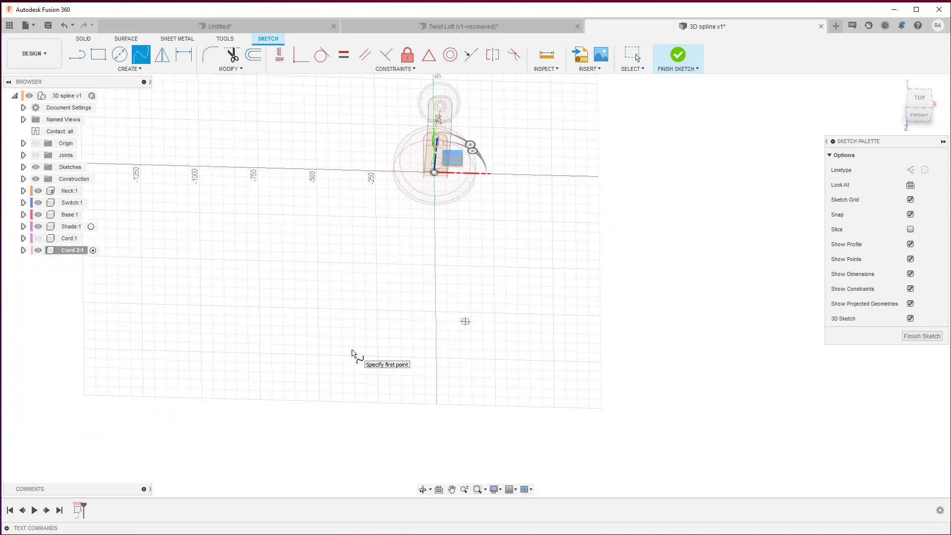
pyautogui.click(435, 382)
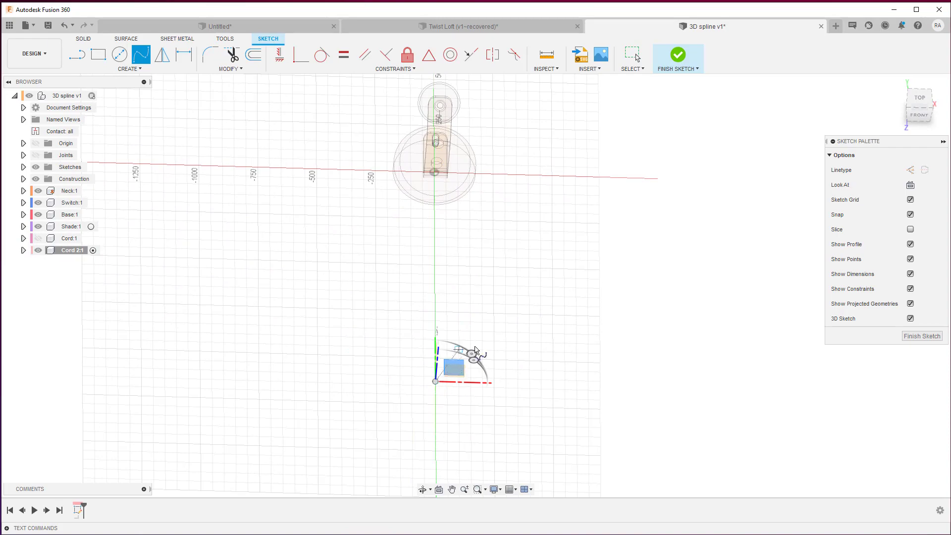
pyautogui.click(482, 332)
pyautogui.click(412, 302)
pyautogui.click(457, 247)
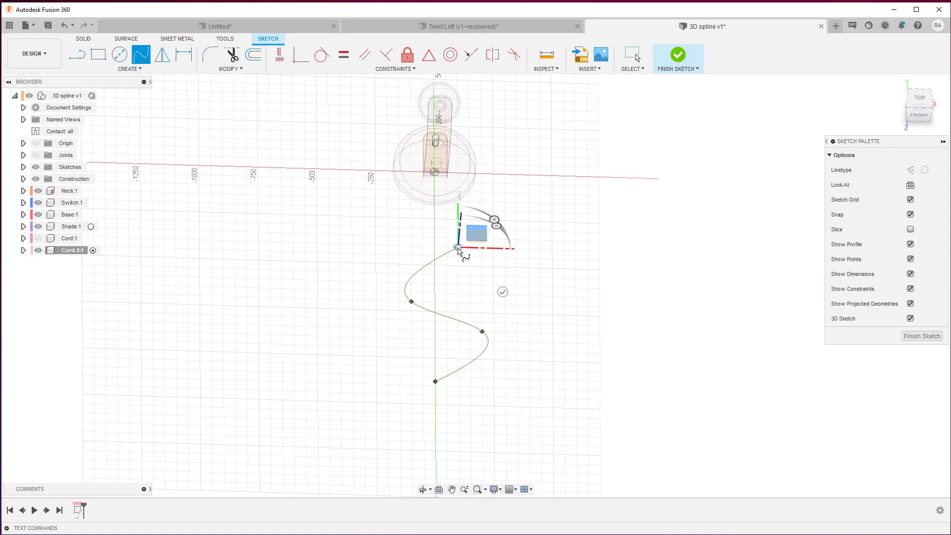
pyautogui.click(434, 216)
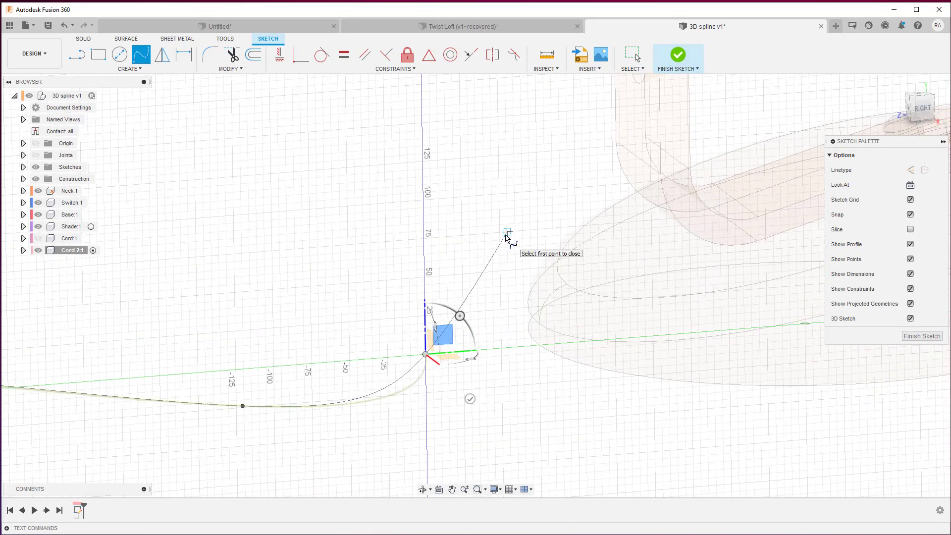
# Continue the spline upward on the YZ plane, weaving through the neck's two holes and ending at the centre of its top hole.
pyautogui.click(506, 233)
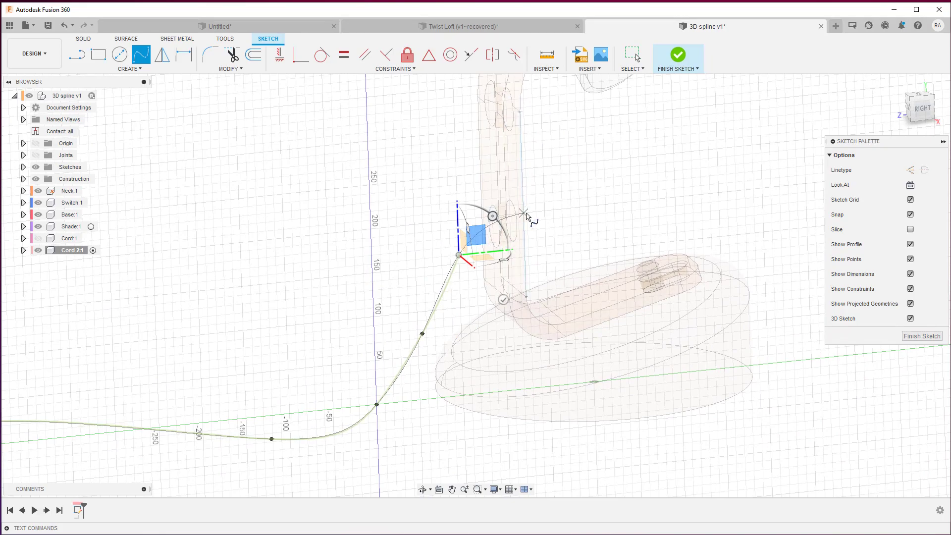
pyautogui.click(545, 212)
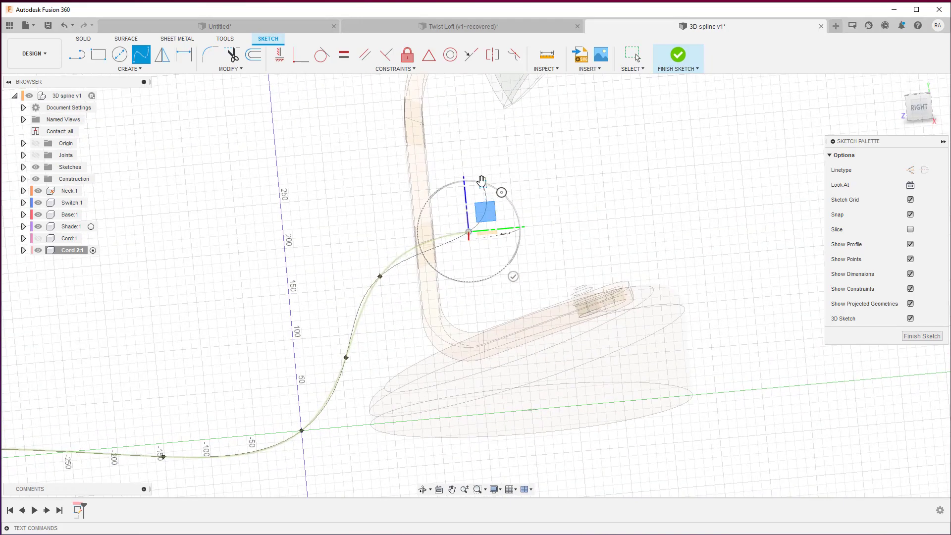
pyautogui.click(482, 177)
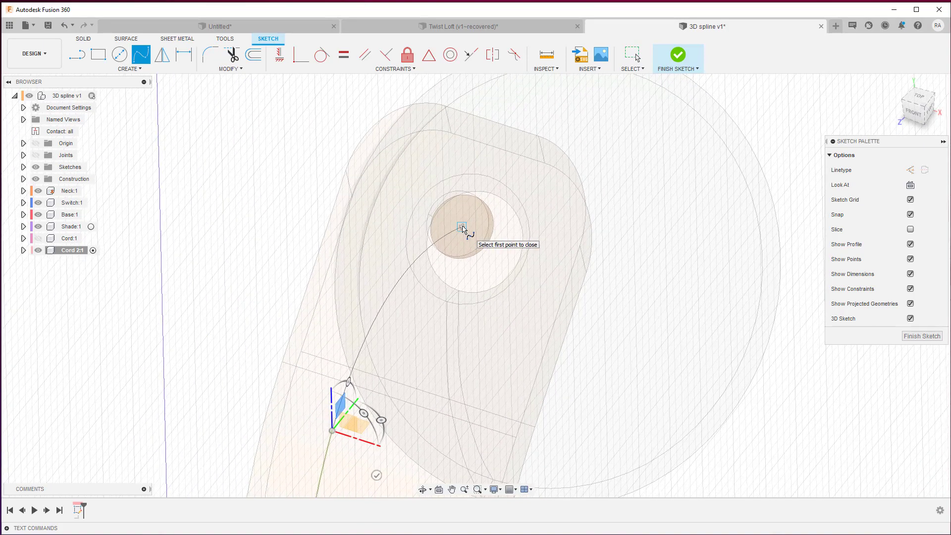
pyautogui.click(463, 228)
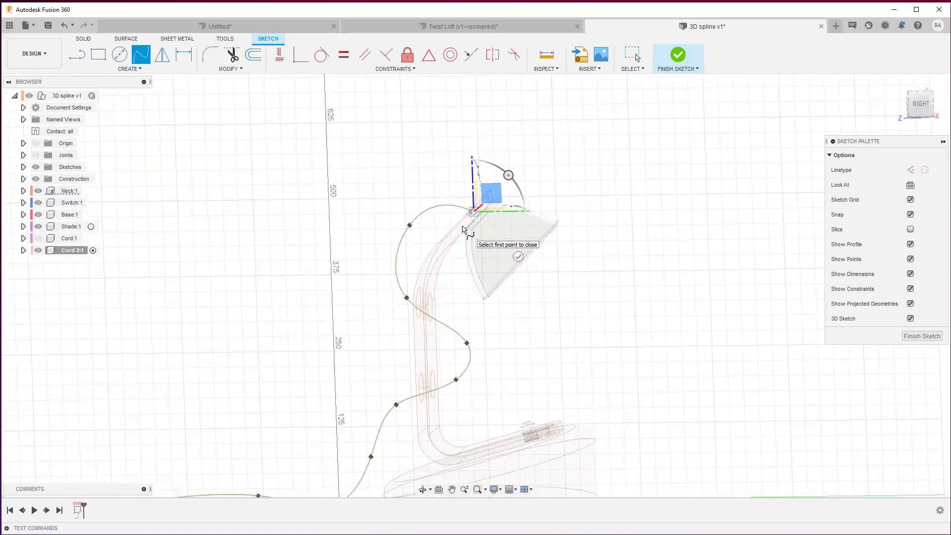
pyautogui.press('Escape')
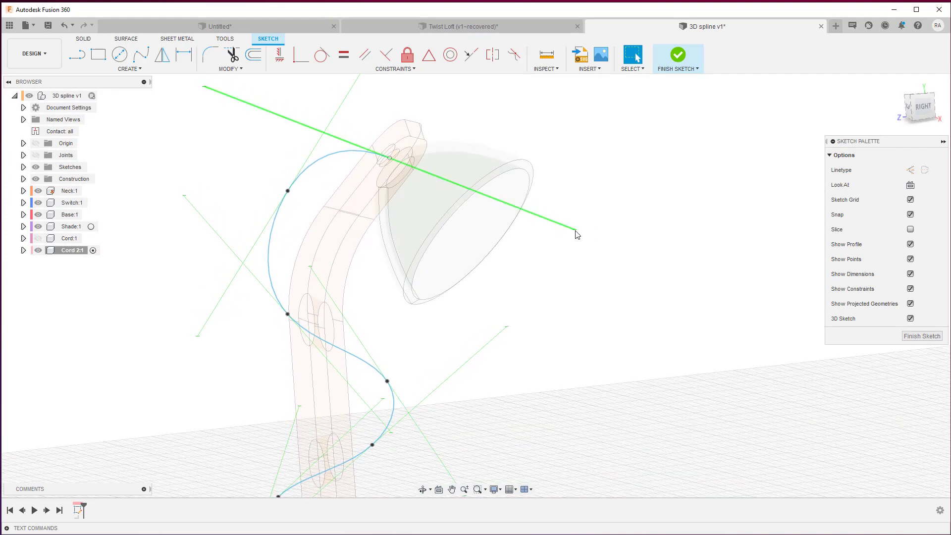
# Move the tangent handle at the spline's top end about 6.4 mm downward in the side view.
pyautogui.click(576, 233)
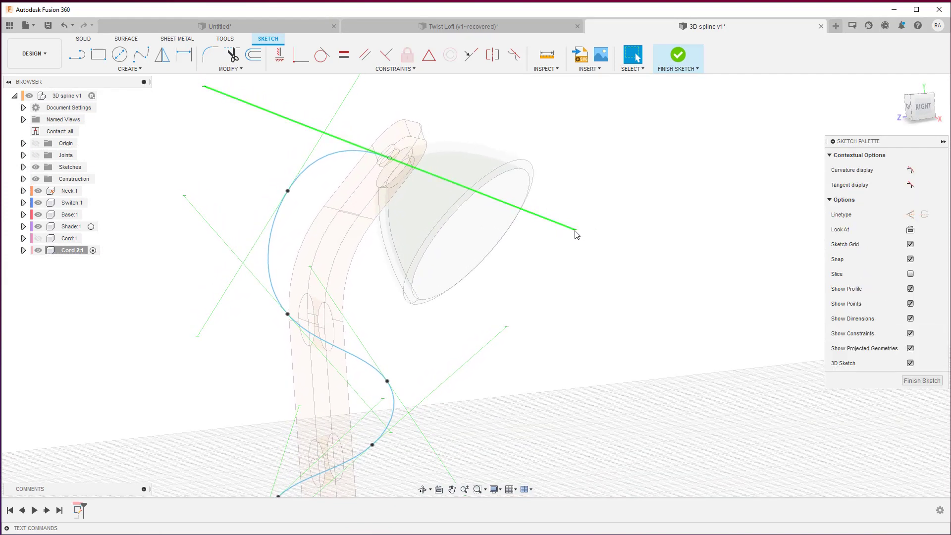
pyautogui.press('m')
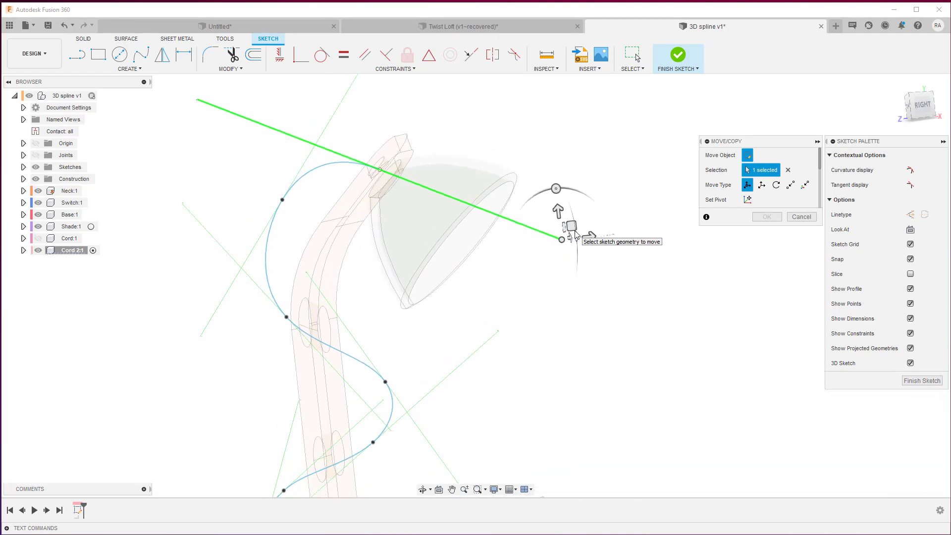
pyautogui.keyDown('shift'); pyautogui.moveTo(575, 231); pyautogui.dragTo(582, 215, button='middle'); pyautogui.keyUp('shift')
pyautogui.click(906, 111)
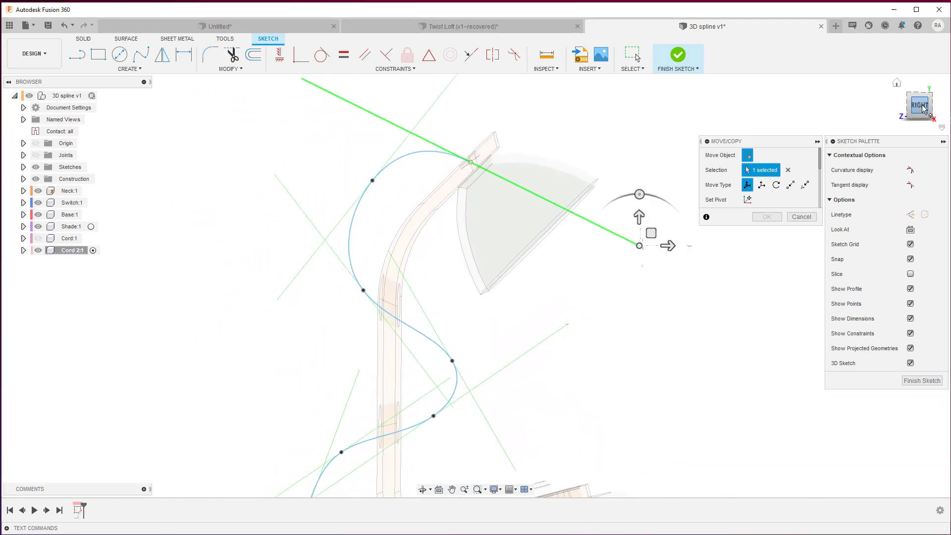
pyautogui.moveTo(671, 221)
pyautogui.mouseDown()
pyautogui.moveTo(647, 239)
pyautogui.moveTo(663, 225)
pyautogui.mouseUp()
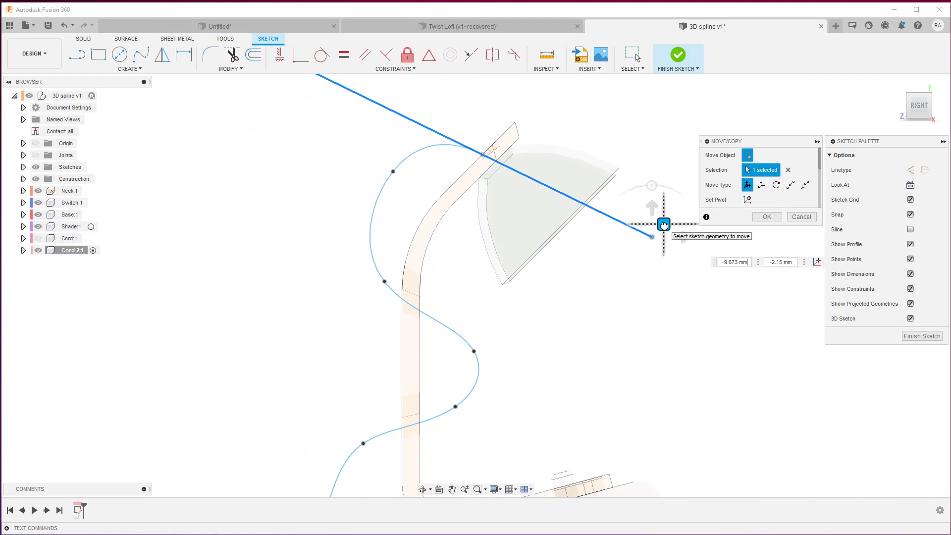
pyautogui.hotkey('ctrl', 'z')
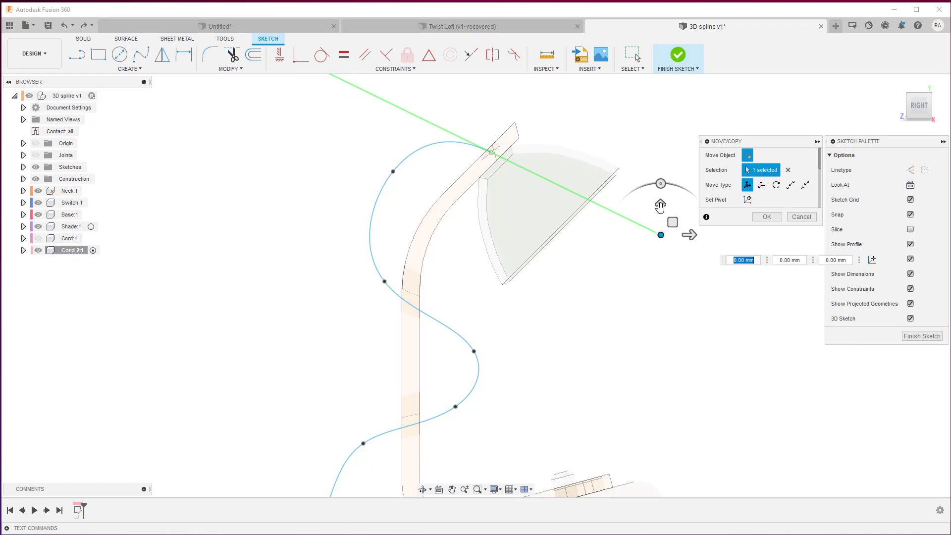
pyautogui.moveTo(661, 205); pyautogui.dragTo(662, 214)
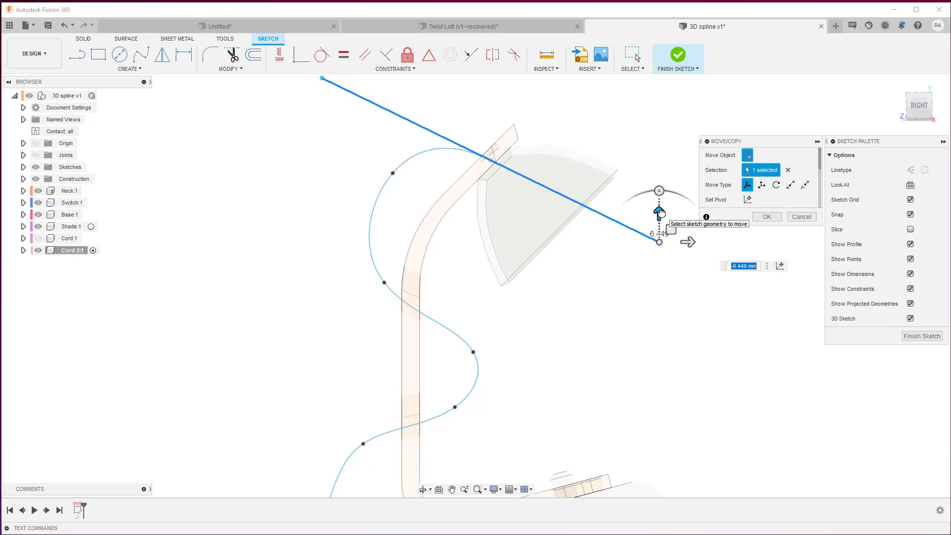
pyautogui.press('Return')
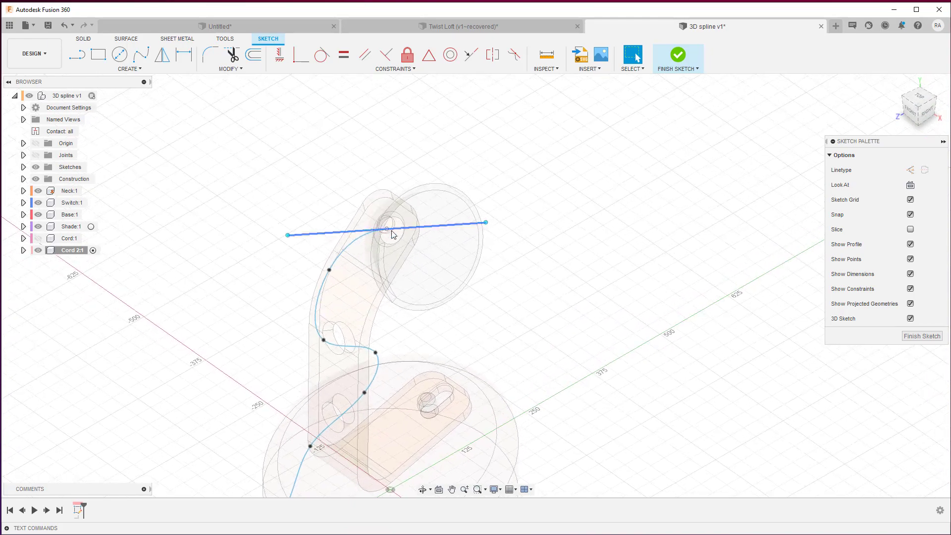
# Move the shade-side endpoint of the top tangent handle about -46.4 mm in Y and -41 mm in Z.
pyautogui.click(486, 222)
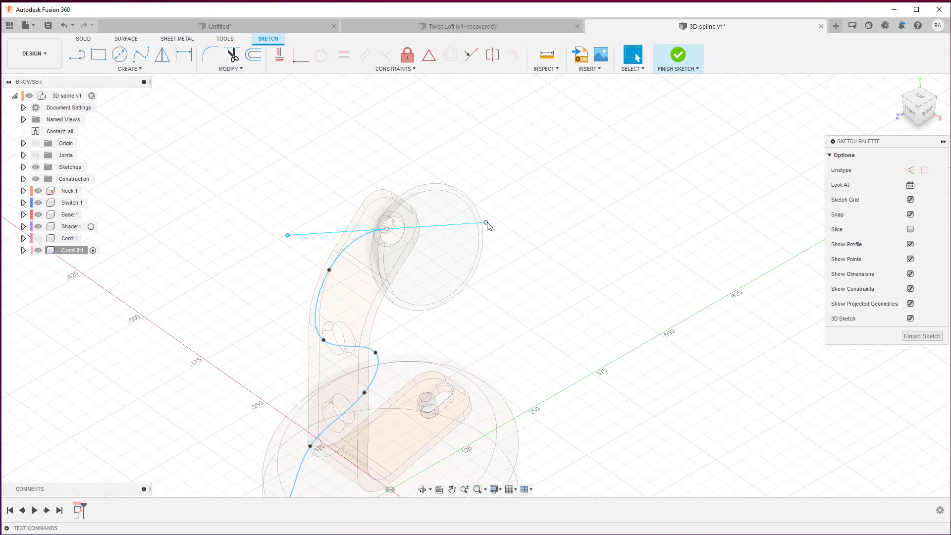
pyautogui.press('m')
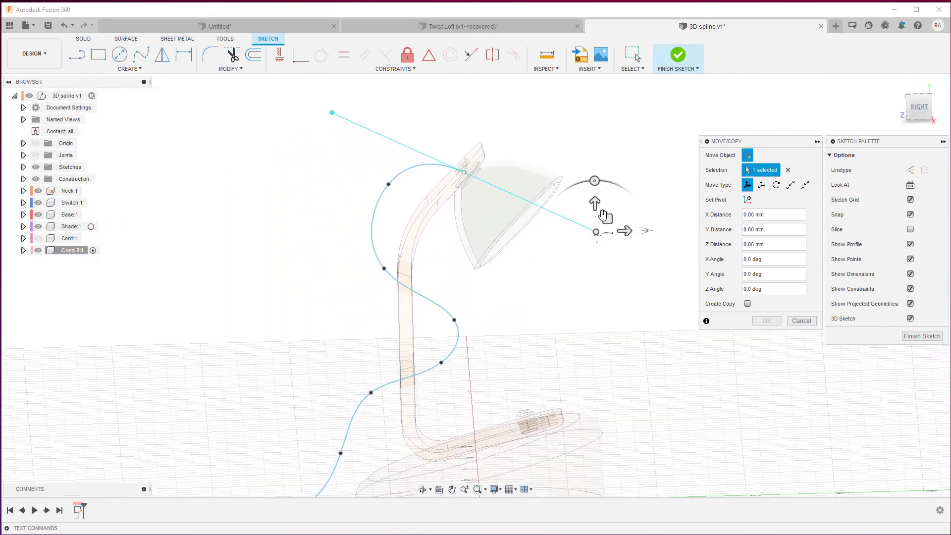
pyautogui.moveTo(608, 219); pyautogui.dragTo(576, 248)
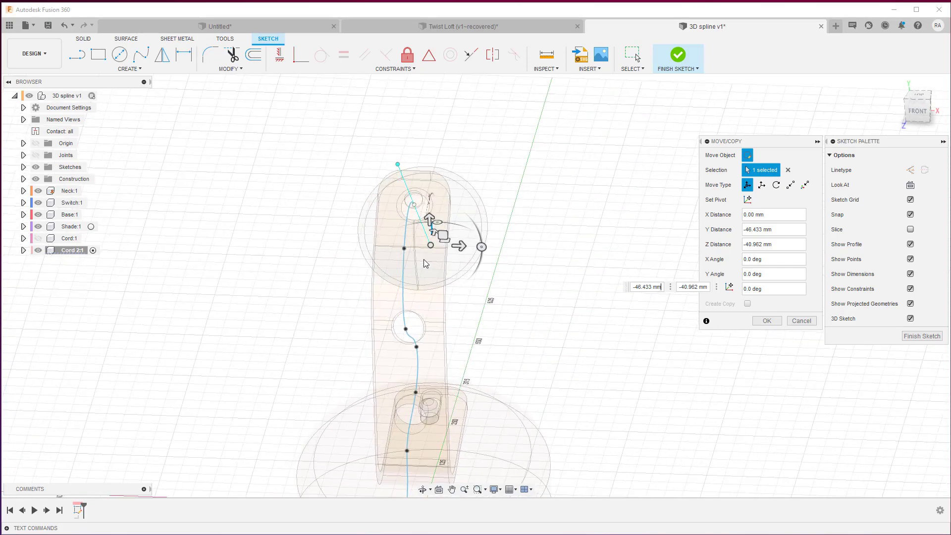
# Shift the fit point below the spline's top end about -32.1 mm in X and the one between the neck's two holes about 12 mm in X.
pyautogui.click(404, 249)
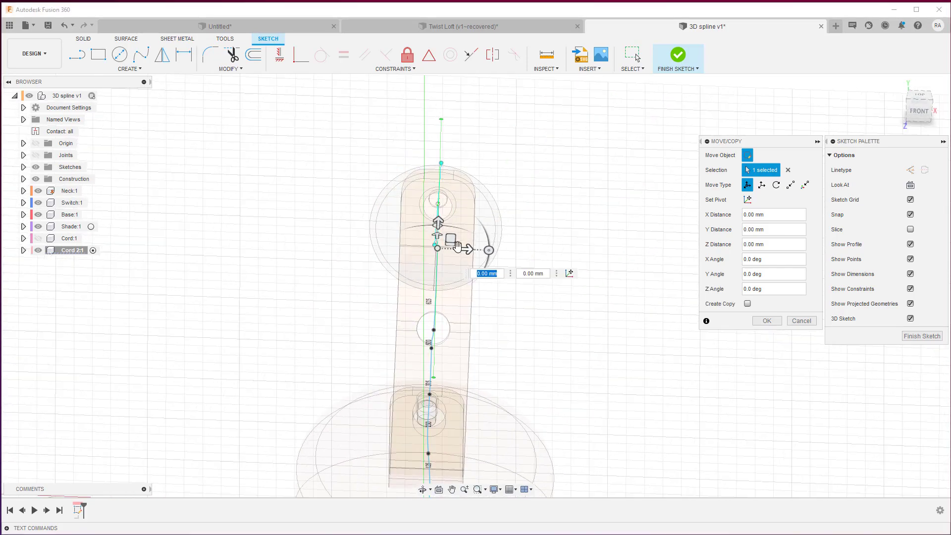
pyautogui.moveTo(471, 250); pyautogui.dragTo(441, 250)
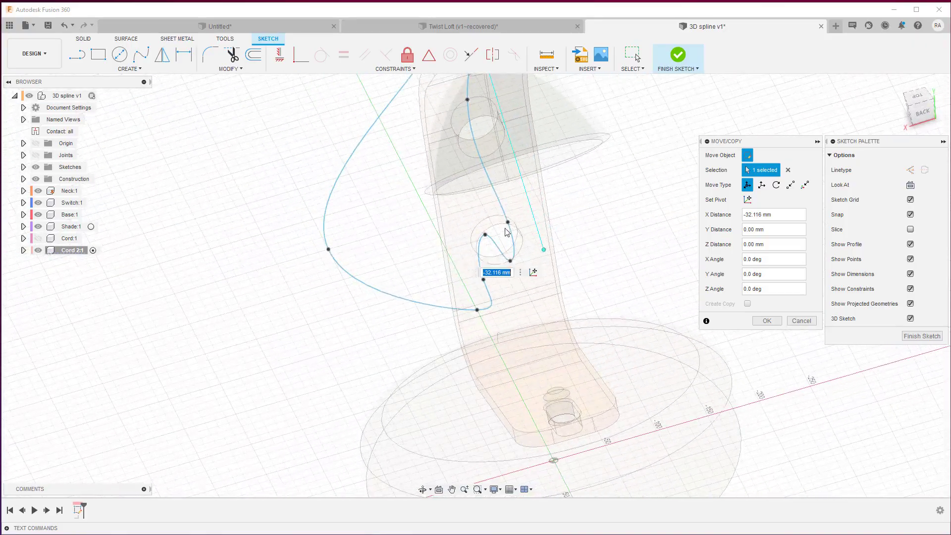
pyautogui.click(484, 235)
pyautogui.moveTo(482, 227); pyautogui.dragTo(469, 234)
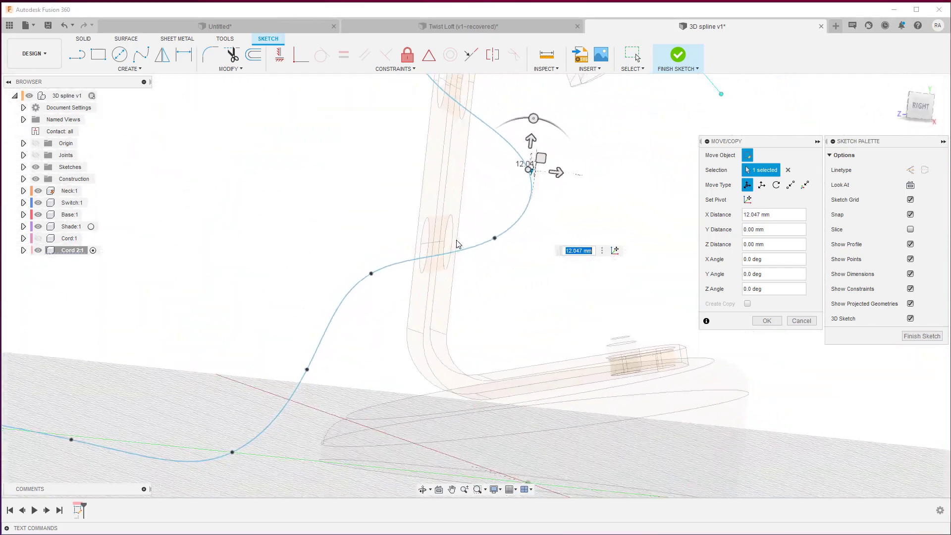
# Lower the fit point just behind the neck's lower hole by about 14.8 mm in Z.
pyautogui.click(372, 285)
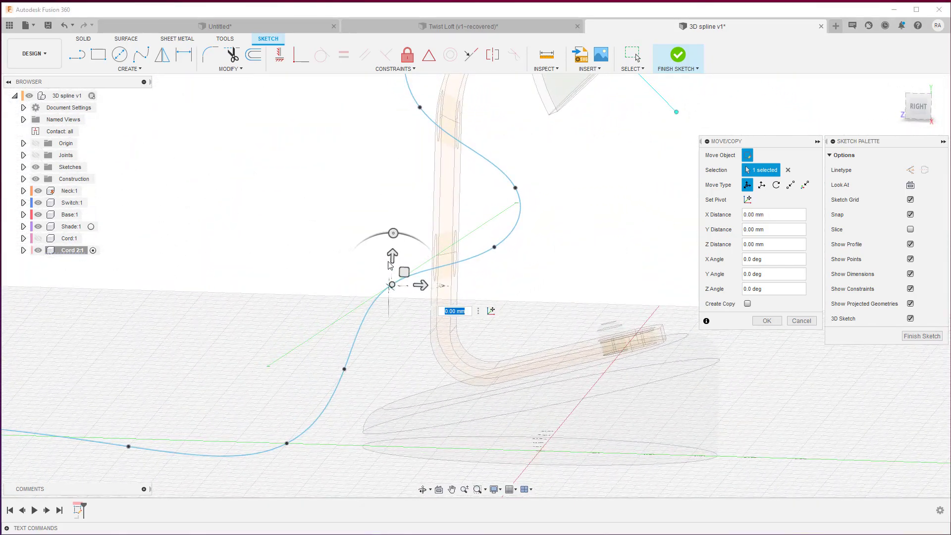
pyautogui.moveTo(392, 254); pyautogui.dragTo(388, 270)
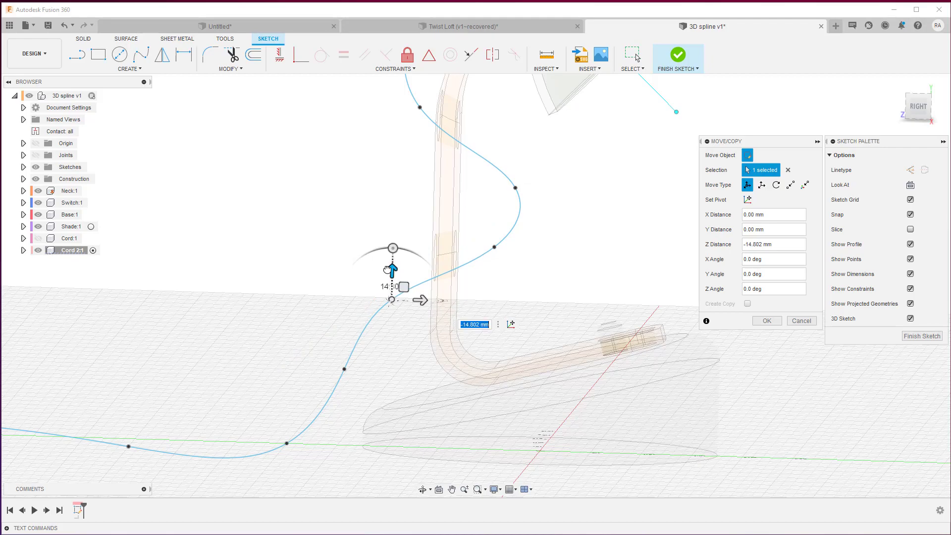
pyautogui.click(390, 300)
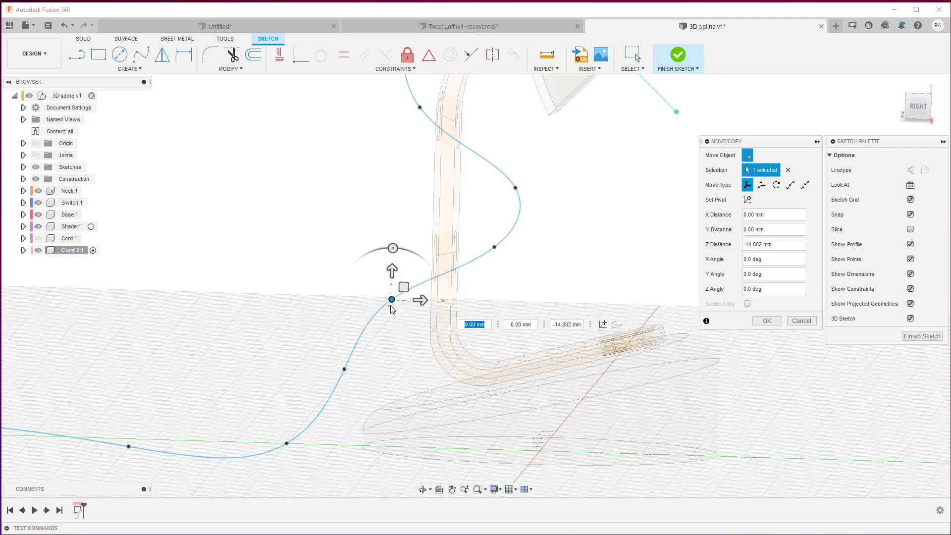
# Reposition the spline's fit points just behind and below the neck's lower hole to smooth the cord's descent.
pyautogui.keyDown('shift'); pyautogui.moveTo(391, 300); pyautogui.dragTo(386, 310, button='middle'); pyautogui.keyUp('shift')
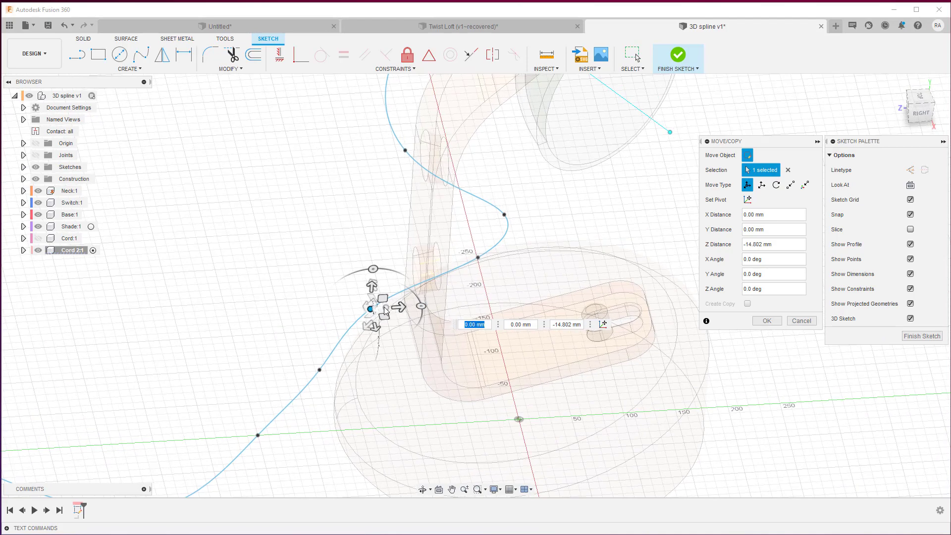
pyautogui.click(319, 371)
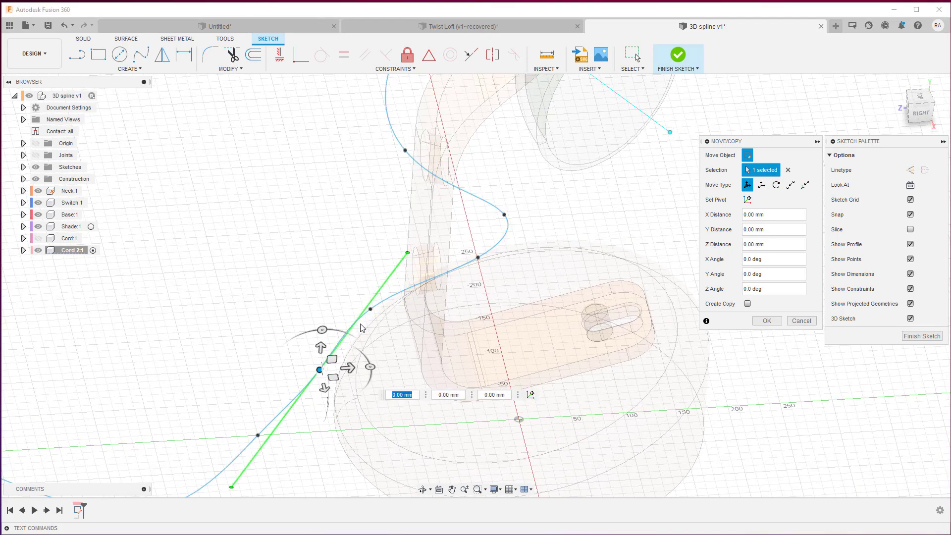
pyautogui.click(371, 311)
pyautogui.keyDown('shift'); pyautogui.moveTo(371, 311); pyautogui.dragTo(493, 194, button='middle'); pyautogui.keyUp('shift')
pyautogui.click(429, 220)
pyautogui.moveTo(493, 193); pyautogui.dragTo(471, 184)
pyautogui.keyDown('shift'); pyautogui.moveTo(472, 184); pyautogui.dragTo(449, 284, button='middle'); pyautogui.keyUp('shift')
pyautogui.click(449, 284)
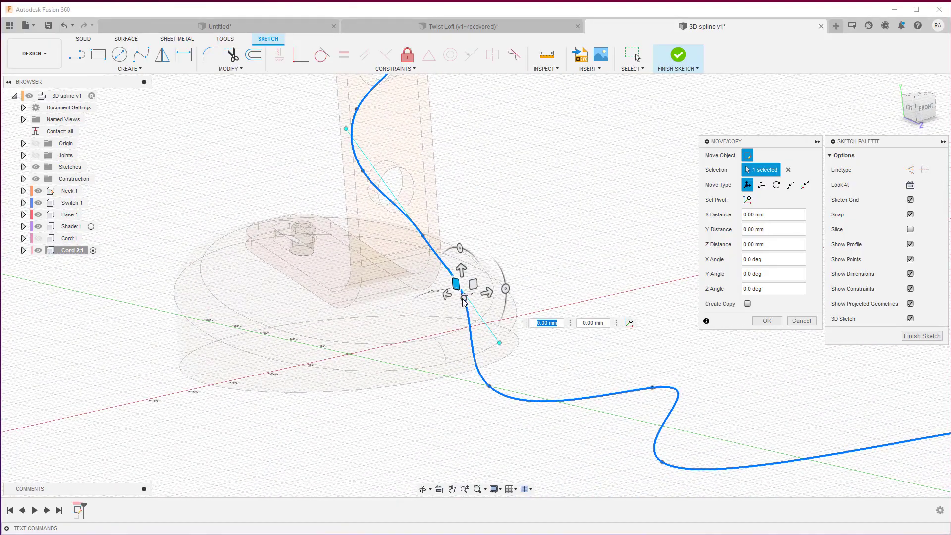
pyautogui.moveTo(448, 284); pyautogui.dragTo(440, 296)
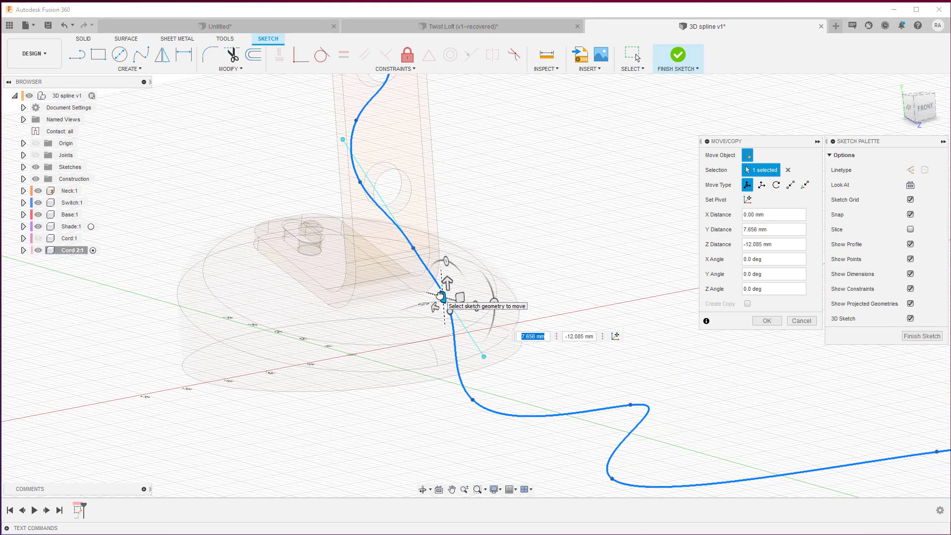
pyautogui.hotkey('ctrl', 'z')
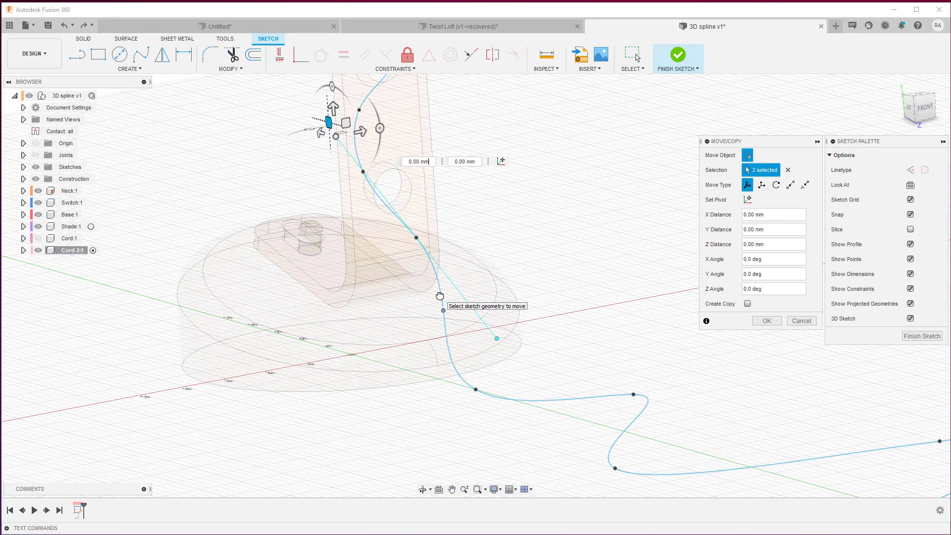
pyautogui.press('Escape')
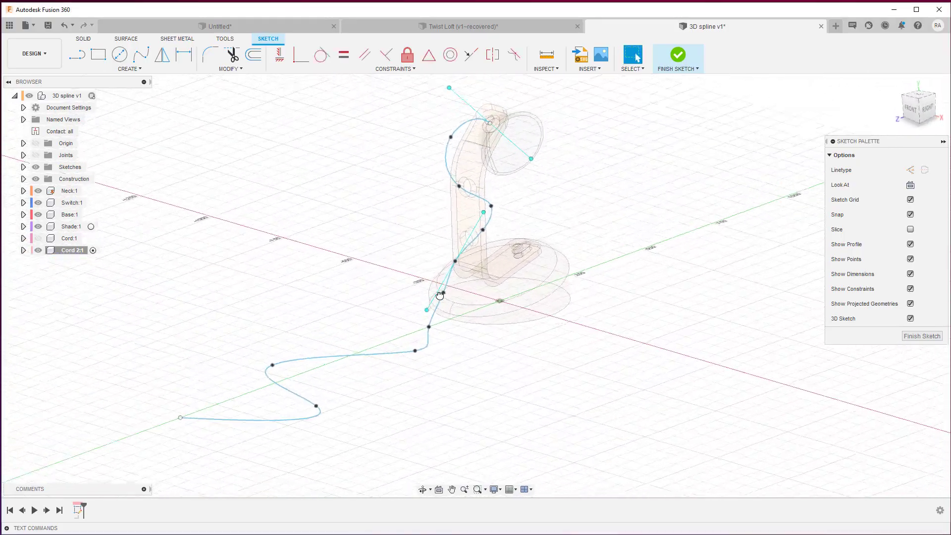
# Finish the sketch and create a circular pipe along the whole spline with a 10 mm section size as a new body.
pyautogui.click(689, 67)
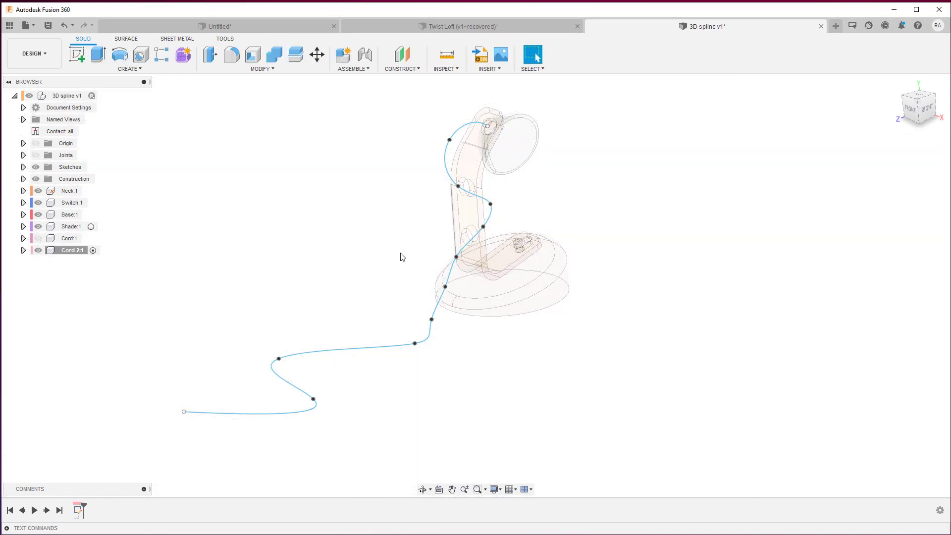
pyautogui.click(347, 354)
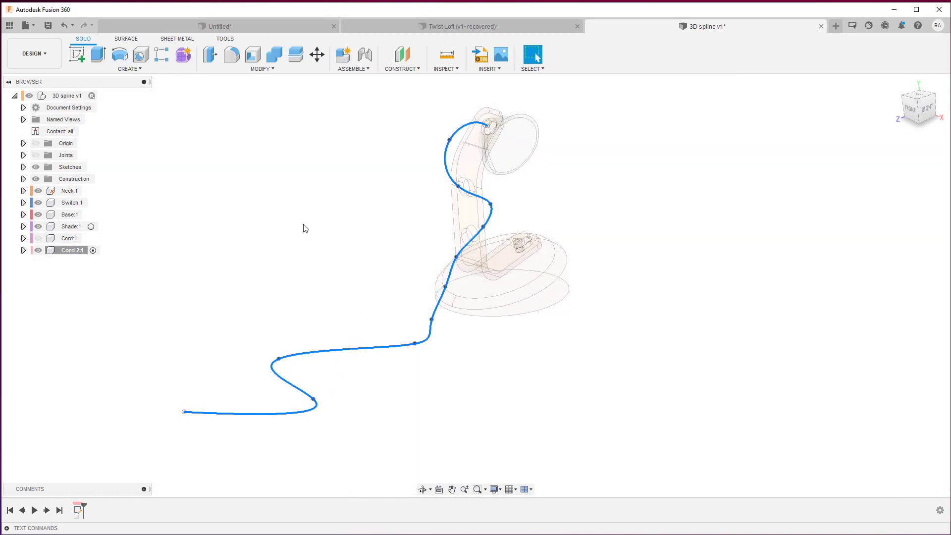
pyautogui.click(130, 69)
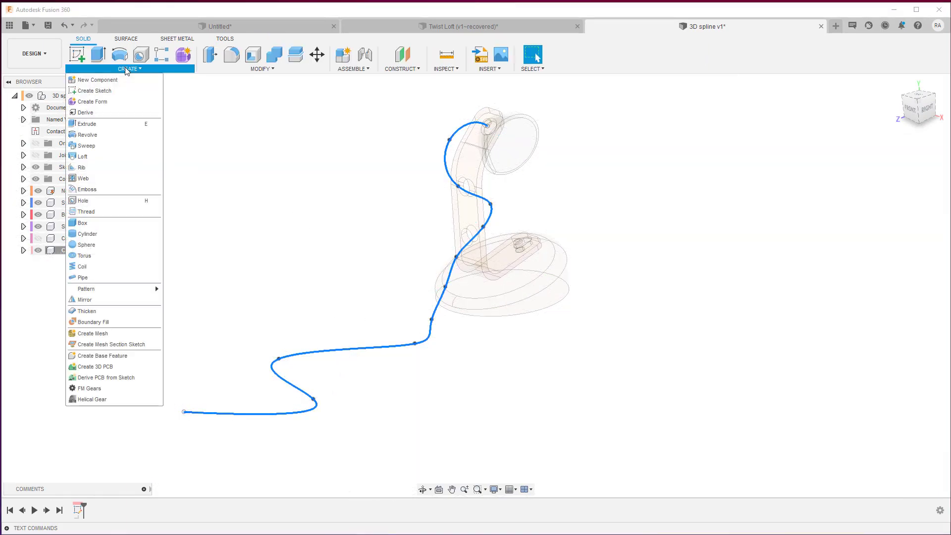
pyautogui.click(79, 277)
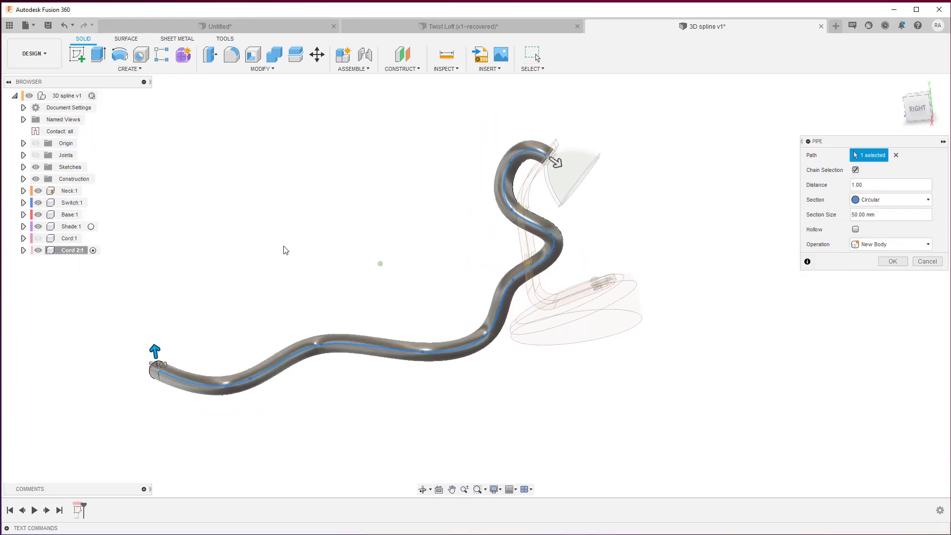
pyautogui.moveTo(884, 216); pyautogui.dragTo(843, 218)
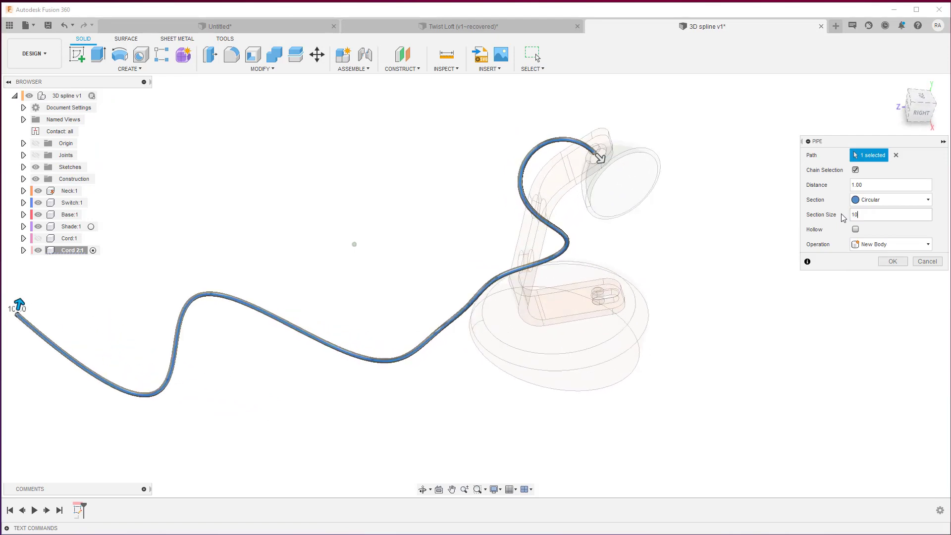
pyautogui.press('Return')
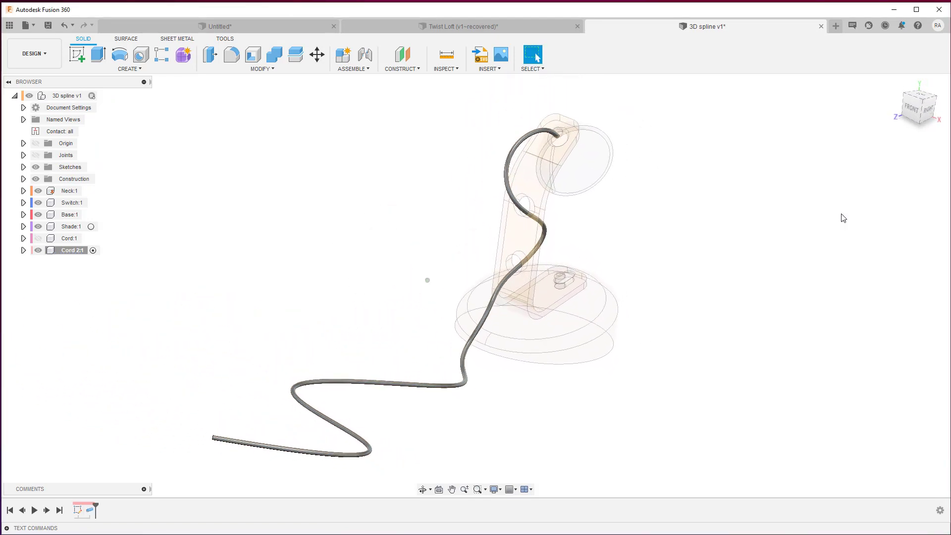
# Activate the top-level 3D spline design and apply its existing black appearance to the new cord pipe.
pyautogui.click(104, 97)
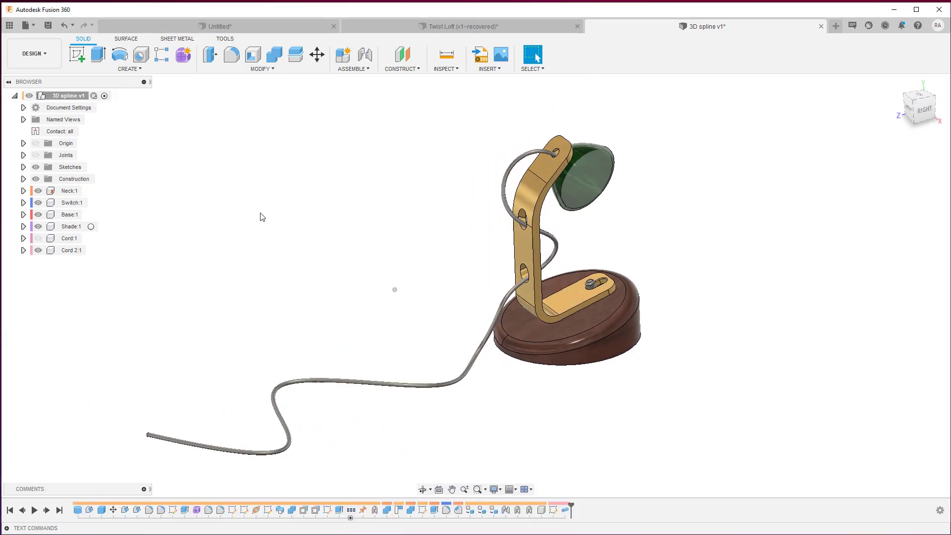
pyautogui.rightClick(464, 356)
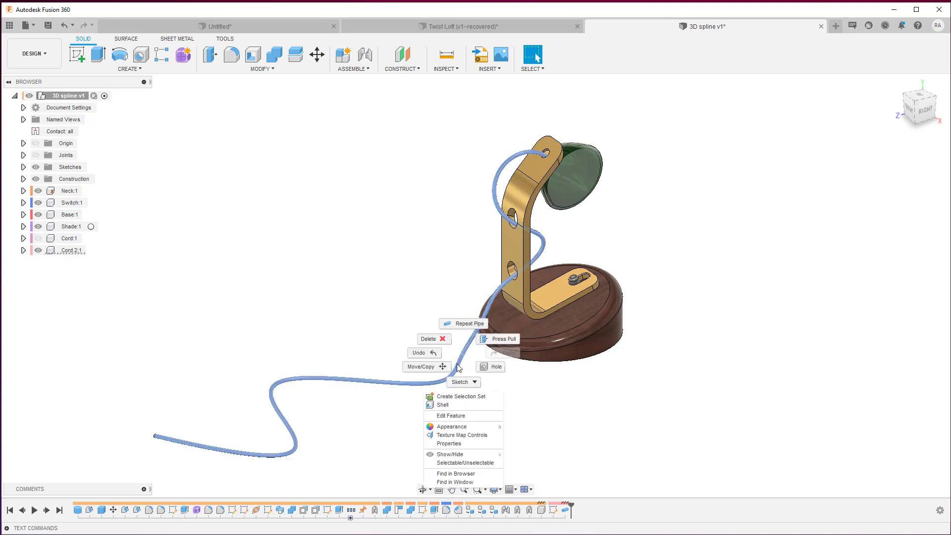
pyautogui.click(448, 427)
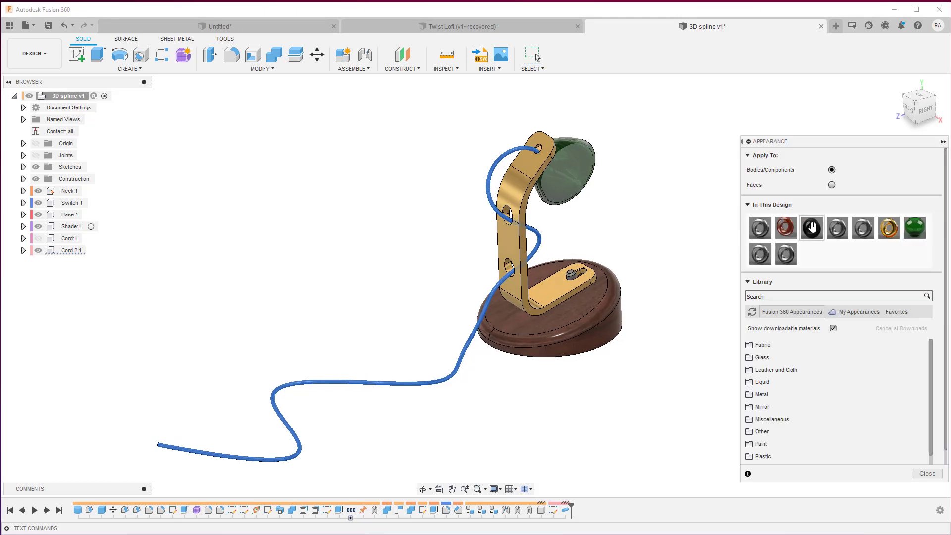
pyautogui.moveTo(811, 227); pyautogui.dragTo(462, 351)
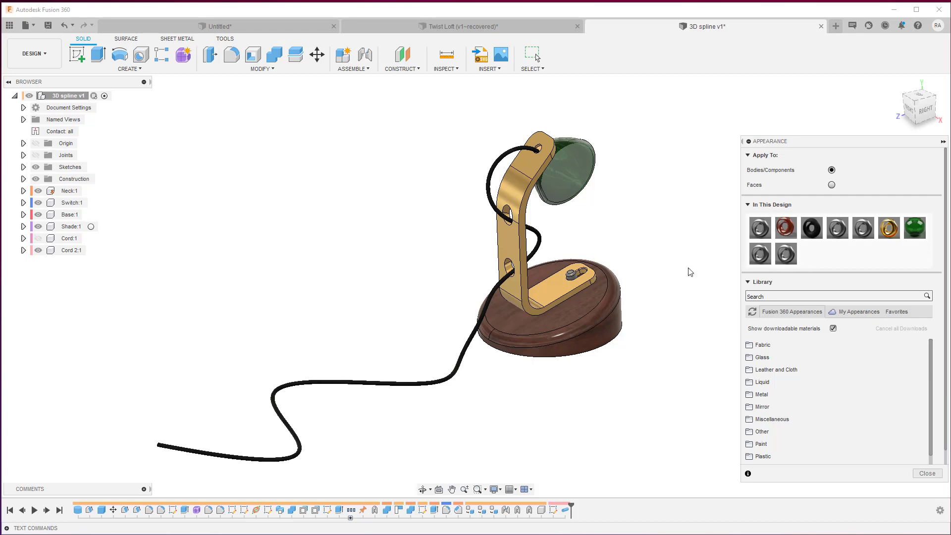
# Close the appearance settings and switch to the Render workspace with the lamp seen from its side.
pyautogui.keyDown('shift'); pyautogui.moveTo(449, 265); pyautogui.dragTo(372, 284, button='middle'); pyautogui.keyUp('shift')
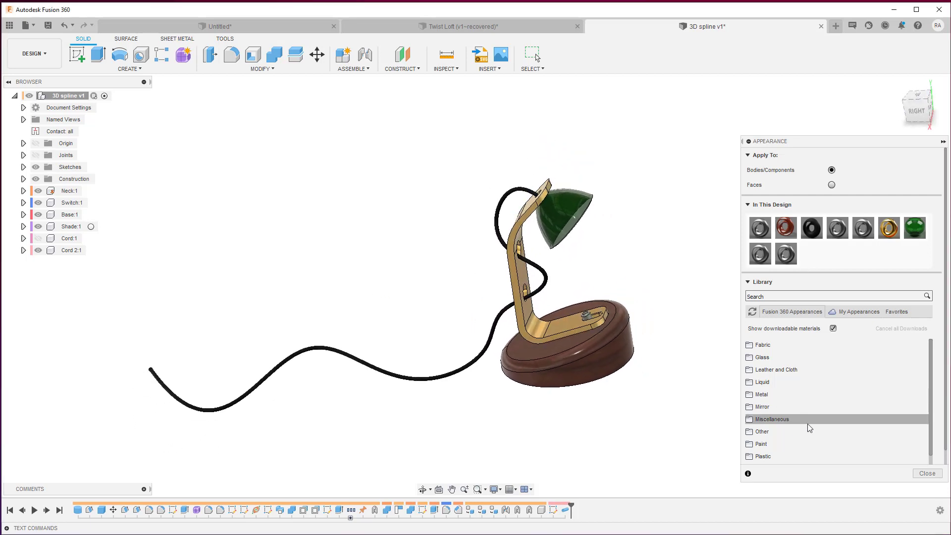
pyautogui.click(928, 473)
pyautogui.keyDown('shift'); pyautogui.moveTo(418, 239); pyautogui.dragTo(381, 247, button='middle'); pyautogui.keyUp('shift')
pyautogui.click(44, 55)
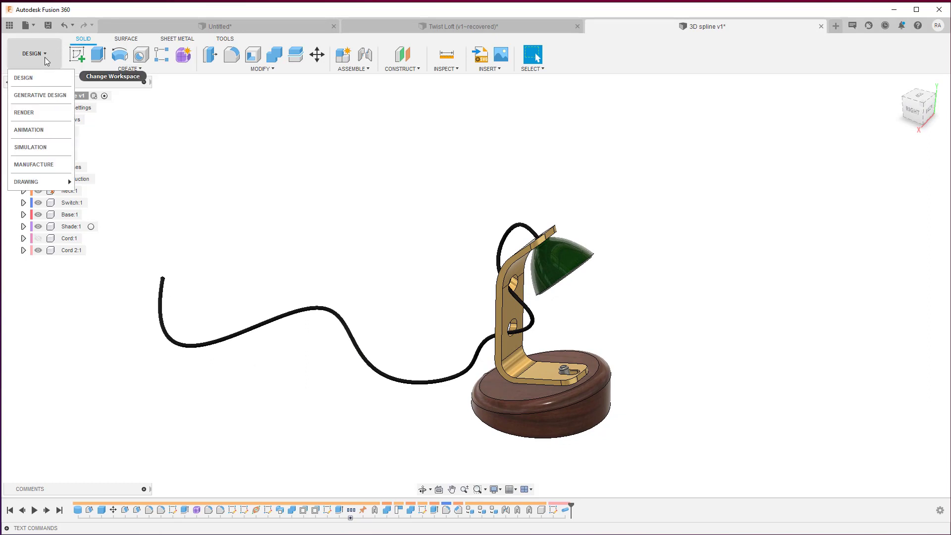
pyautogui.click(35, 112)
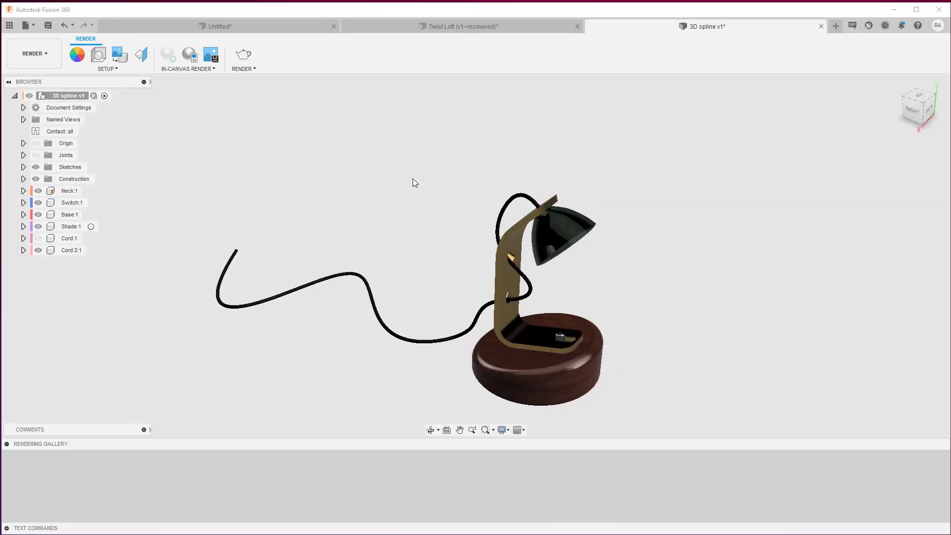
# Set the scene background to the environment, display the environment library, and collapse the rendering gallery to enlarge the canvas.
pyautogui.click(98, 56)
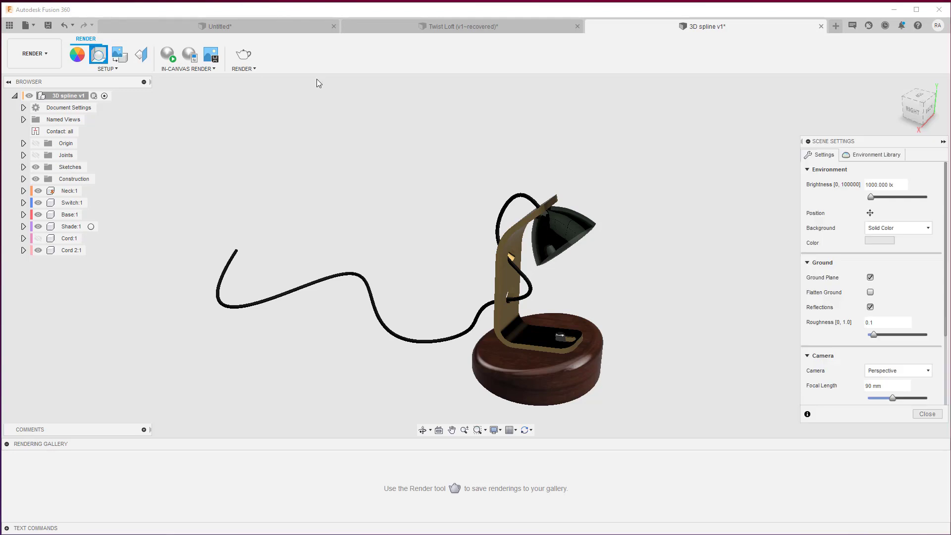
pyautogui.click(886, 228)
pyautogui.click(886, 241)
pyautogui.click(877, 155)
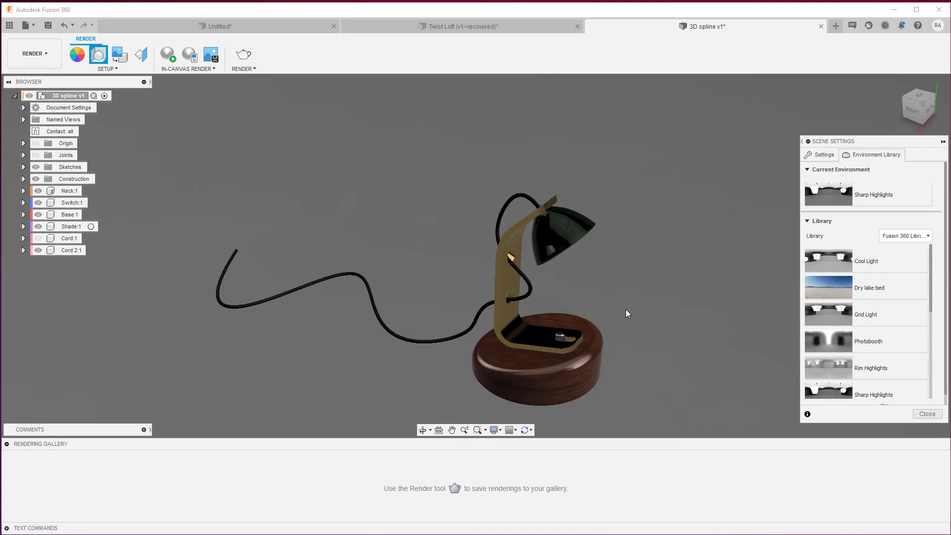
pyautogui.click(7, 444)
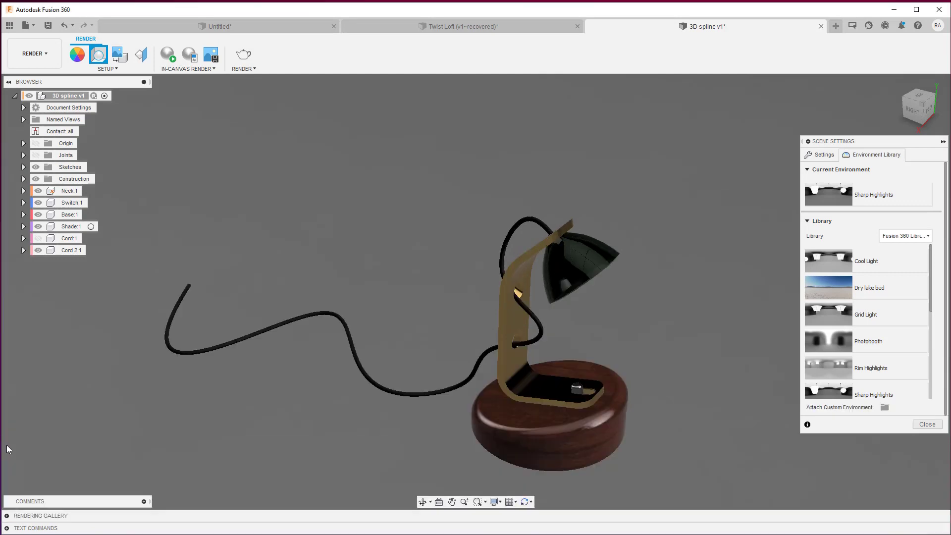
pyautogui.keyDown('shift'); pyautogui.moveTo(347, 367); pyautogui.dragTo(390, 342, button='middle'); pyautogui.keyUp('shift')
pyautogui.scroll(1, 391, 343)
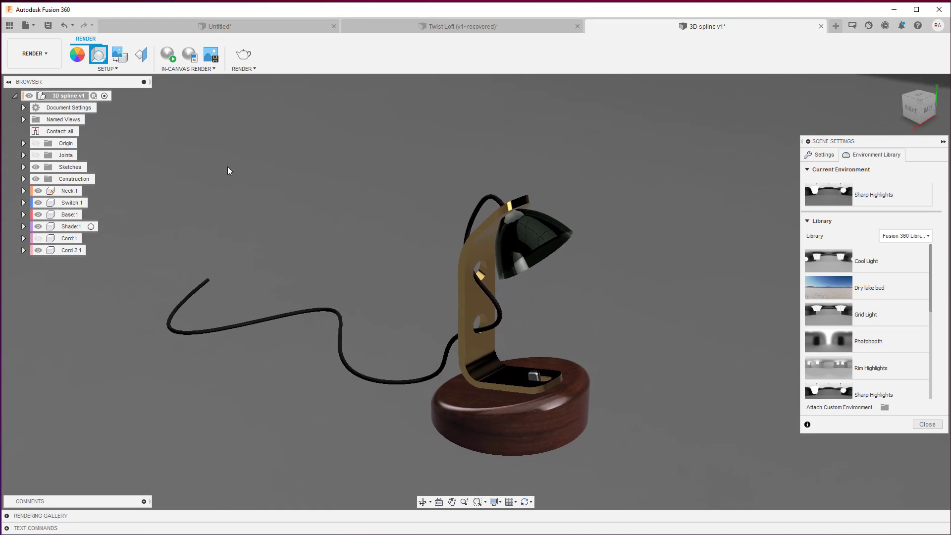
# Set the in-canvas render performance to Fast and start rendering the lamp with its cord.
pyautogui.click(189, 54)
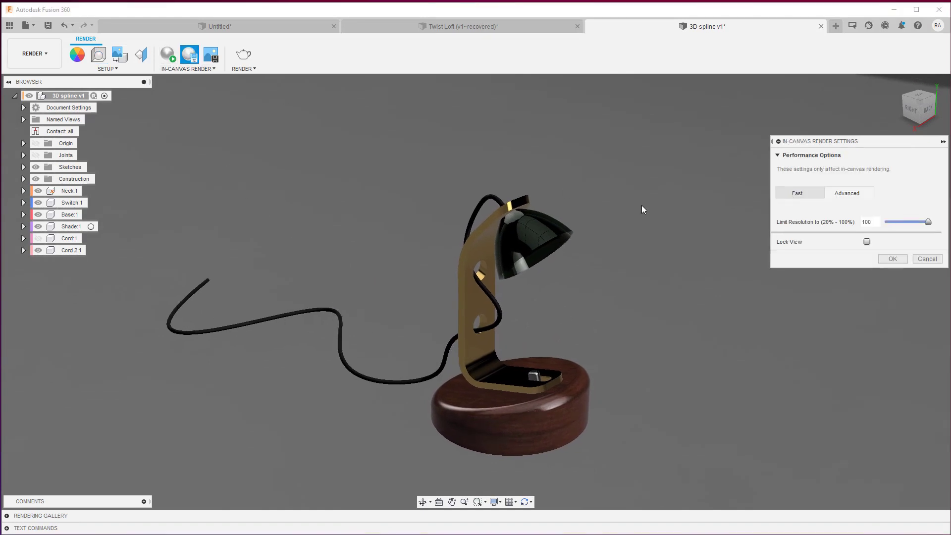
pyautogui.click(794, 196)
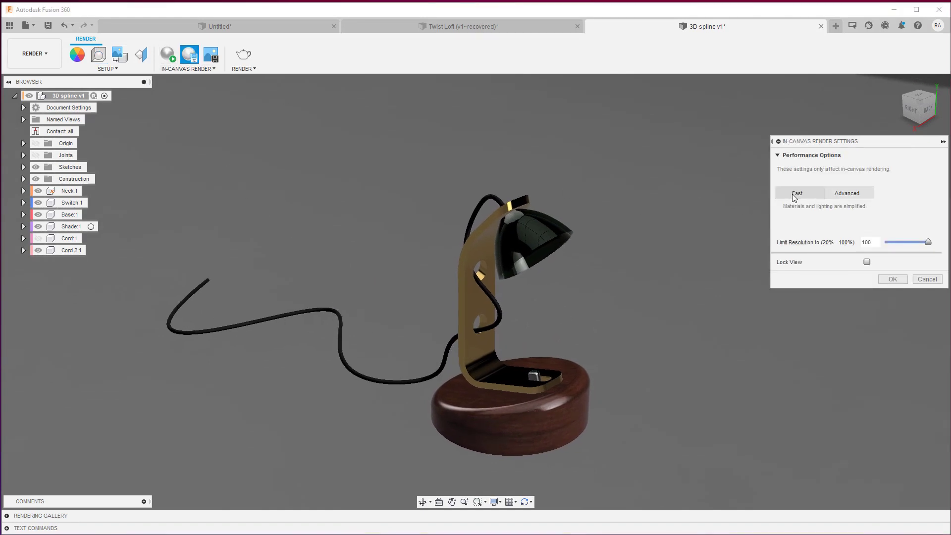
pyautogui.click(889, 279)
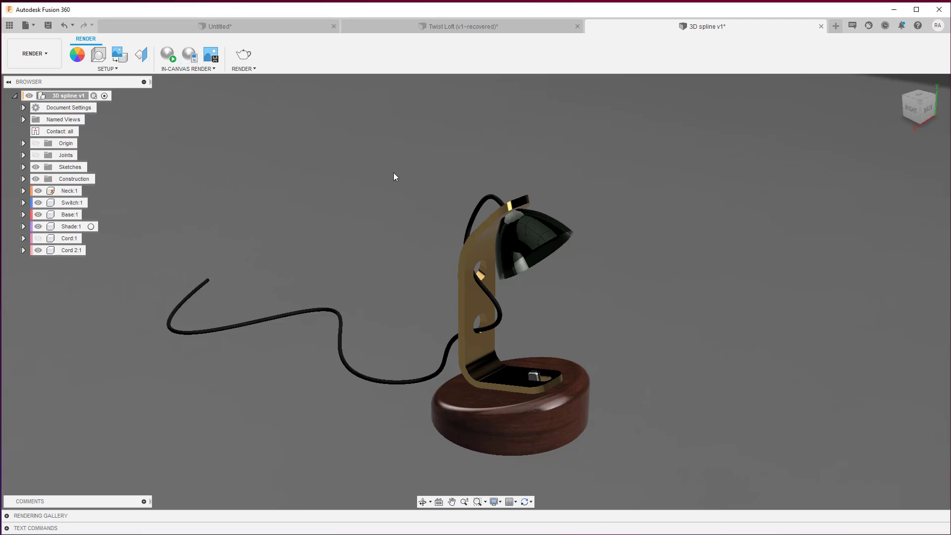
pyautogui.click(167, 51)
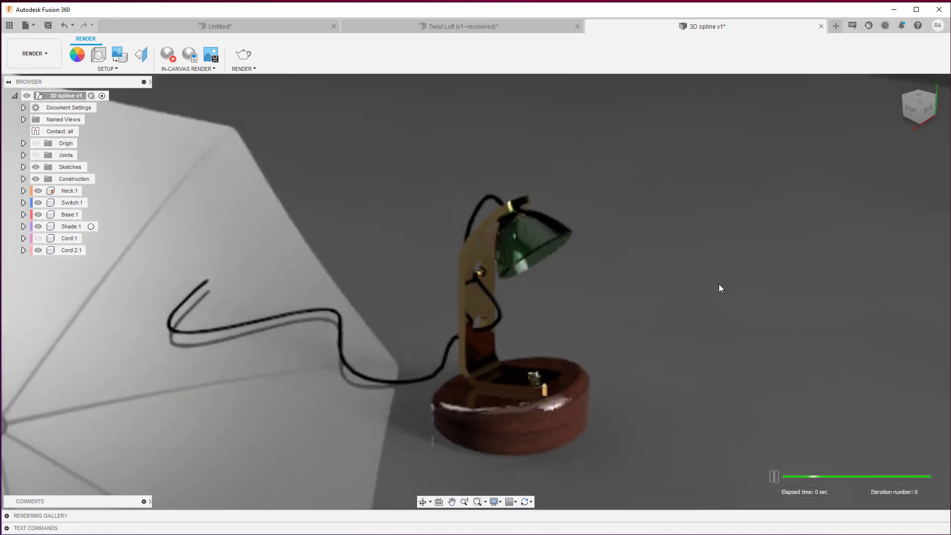
pyautogui.keyDown('shift'); pyautogui.moveTo(619, 321); pyautogui.dragTo(503, 387, button='middle'); pyautogui.keyUp('shift')
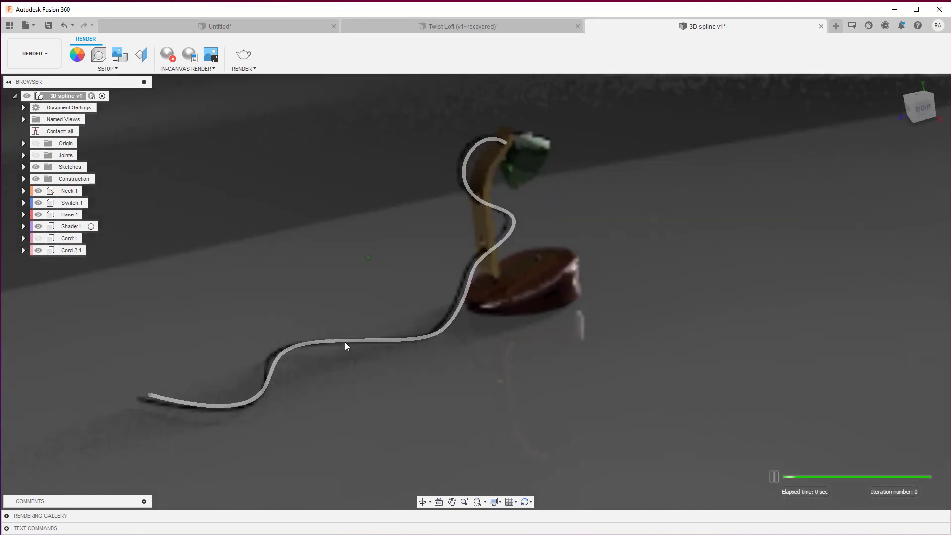
pyautogui.moveTo(345, 342)
pyautogui.keyDown('shift'); pyautogui.mouseDown(button='middle')
pyautogui.moveTo(328, 326)
pyautogui.moveTo(338, 333)
pyautogui.mouseUp(button='middle'); pyautogui.keyUp('shift')
pyautogui.scroll(2, 338, 333)
pyautogui.scroll(3, 338, 333)
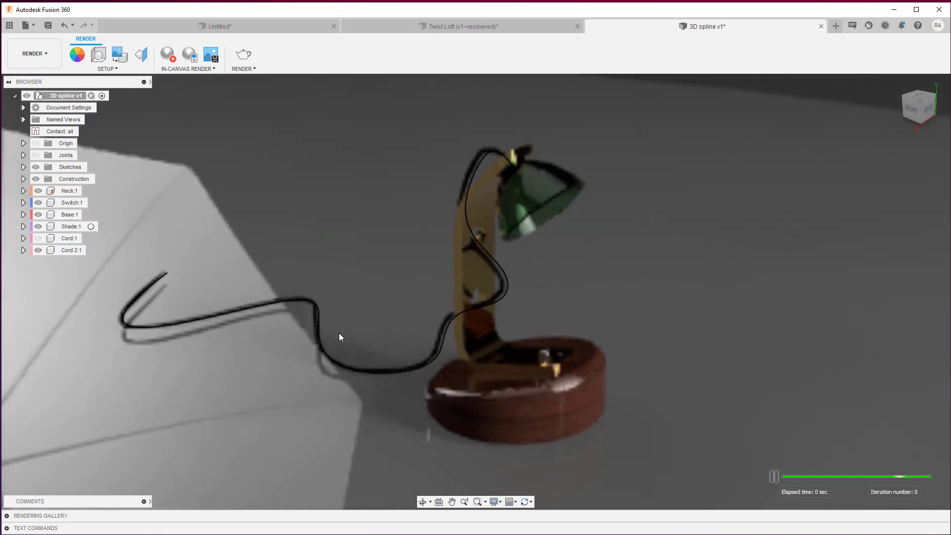